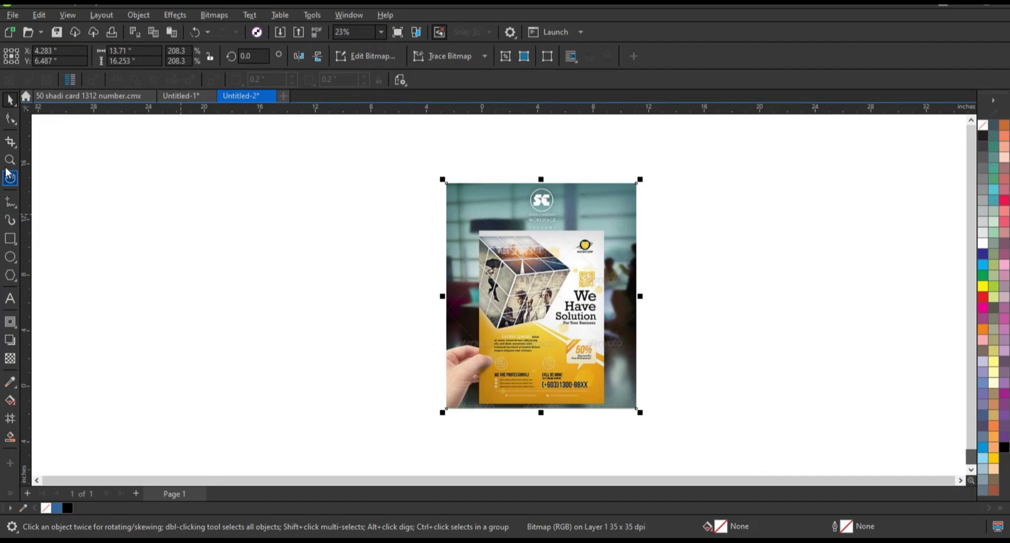
Zoom in on the page and draw a six-sided polygon left of the reference flyer.
{"action": "left_click", "coordinate": [9, 160]}
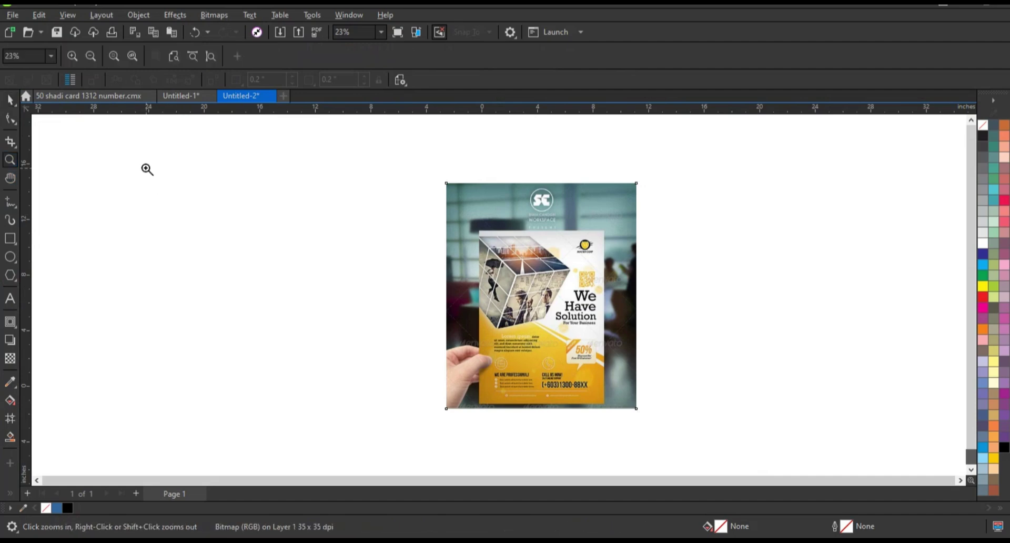
{"action": "left_click_drag", "start_coordinate": [145, 168], "coordinate": [628, 436]}
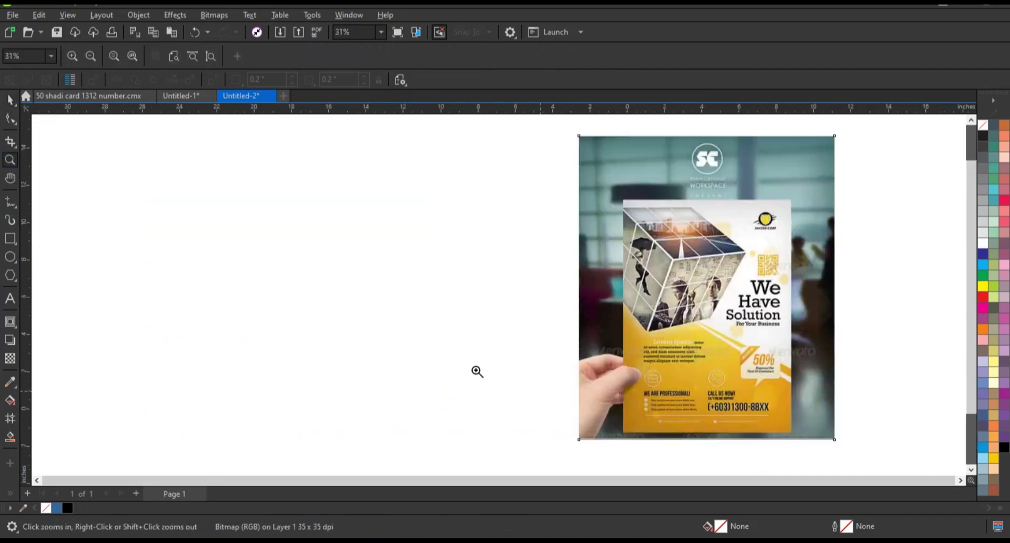
{"action": "left_click", "coordinate": [11, 275]}
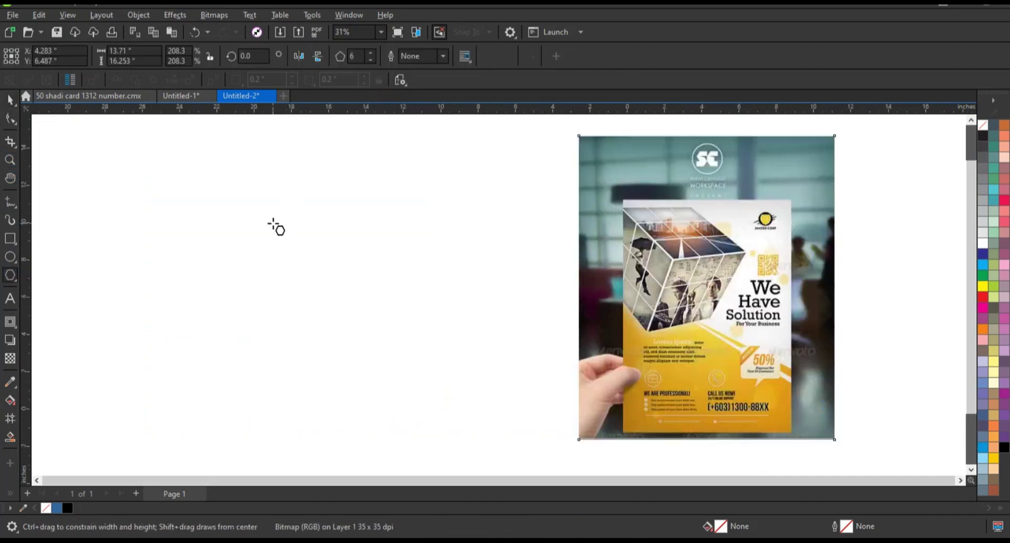
{"action": "left_click_drag", "start_coordinate": [273, 223], "coordinate": [329, 297]}
{"action": "key", "text": "space"}
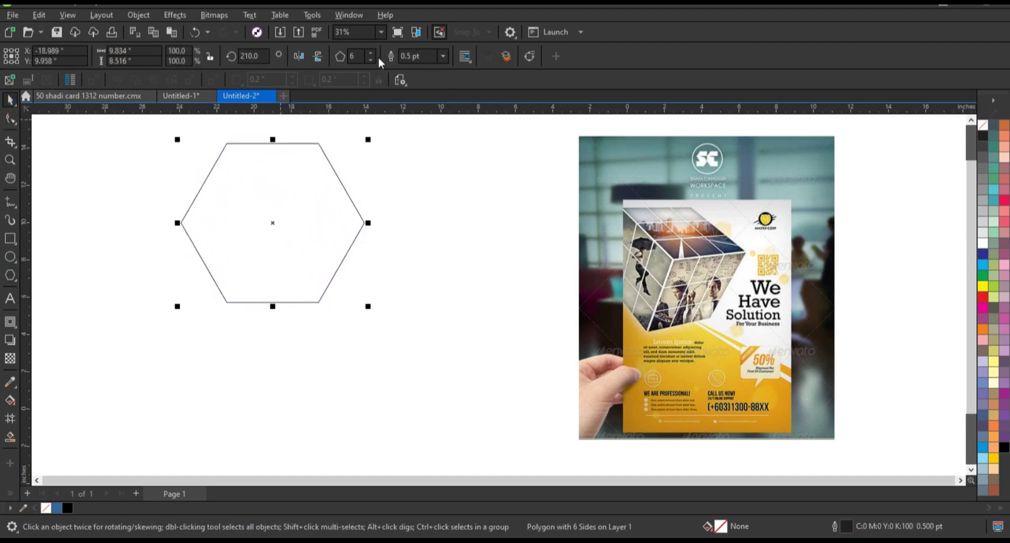
Give the hexagon a 3.0 pt outline and rotate it 60° so a point faces up.
{"action": "left_click", "coordinate": [443, 55]}
{"action": "left_click", "coordinate": [424, 151]}
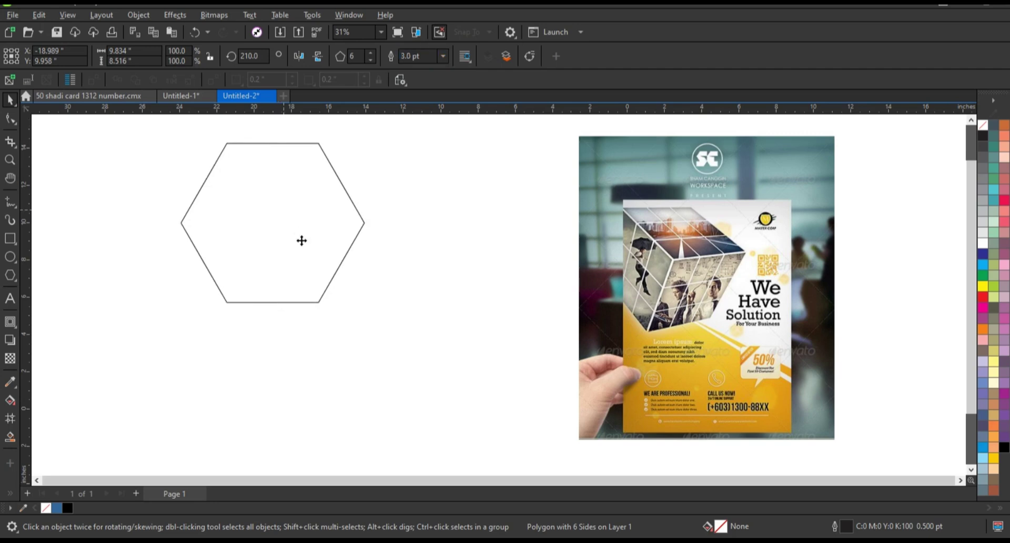
{"action": "left_click_drag", "start_coordinate": [302, 239], "coordinate": [320, 271]}
{"action": "left_click", "coordinate": [355, 198]}
{"action": "mouse_move", "coordinate": [394, 175]}
{"action": "left_mouse_down"}
{"action": "mouse_move", "coordinate": [295, 311]}
{"action": "mouse_move", "coordinate": [277, 310]}
{"action": "left_mouse_up"}
{"action": "left_click", "coordinate": [371, 254]}
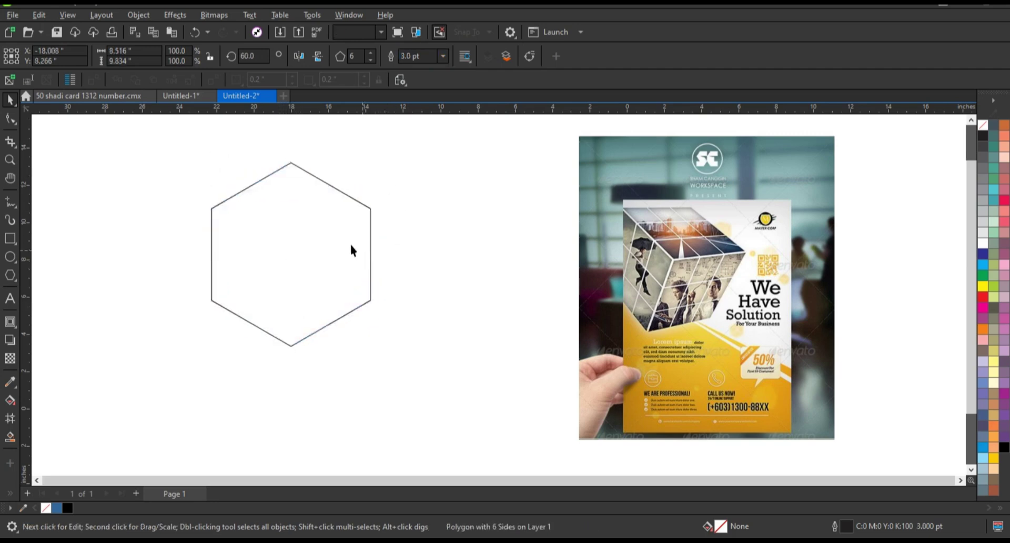
{"action": "mouse_move", "coordinate": [318, 206]}
{"action": "left_mouse_down"}
{"action": "mouse_move", "coordinate": [328, 284]}
{"action": "mouse_move", "coordinate": [321, 136]}
{"action": "mouse_move", "coordinate": [324, 313]}
{"action": "left_mouse_up"}
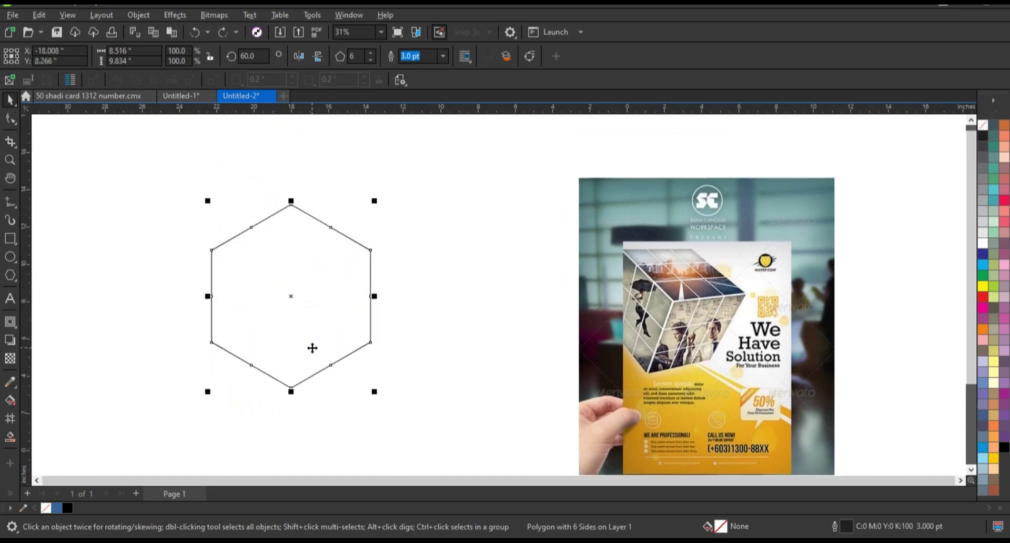
Duplicate the hexagon upward and draw a vertical line from the top diamond's bottom vertex down the middle.
{"action": "left_click_drag", "start_coordinate": [312, 347], "coordinate": [314, 261]}
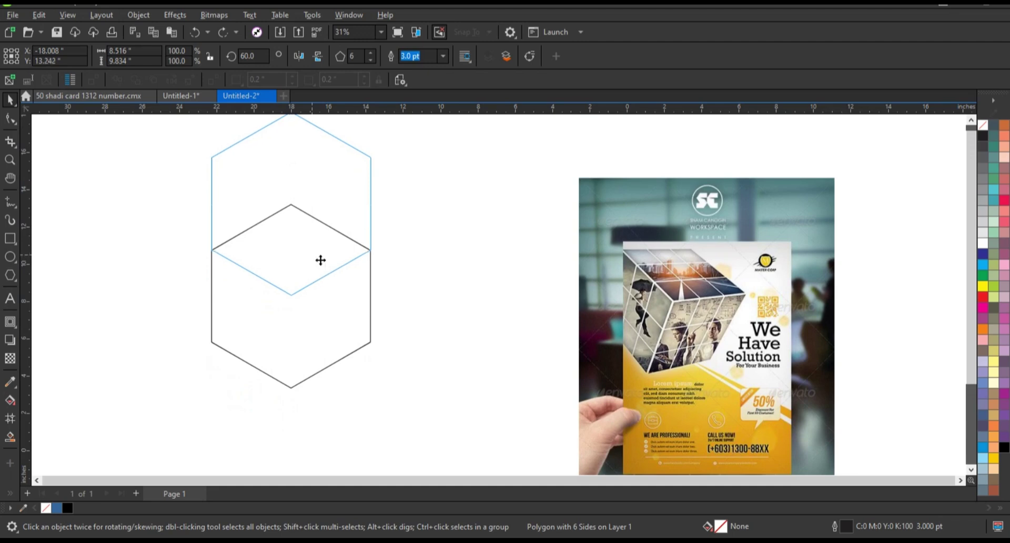
{"action": "left_click_drag", "start_coordinate": [314, 261], "coordinate": [315, 261]}
{"action": "left_click", "coordinate": [142, 289]}
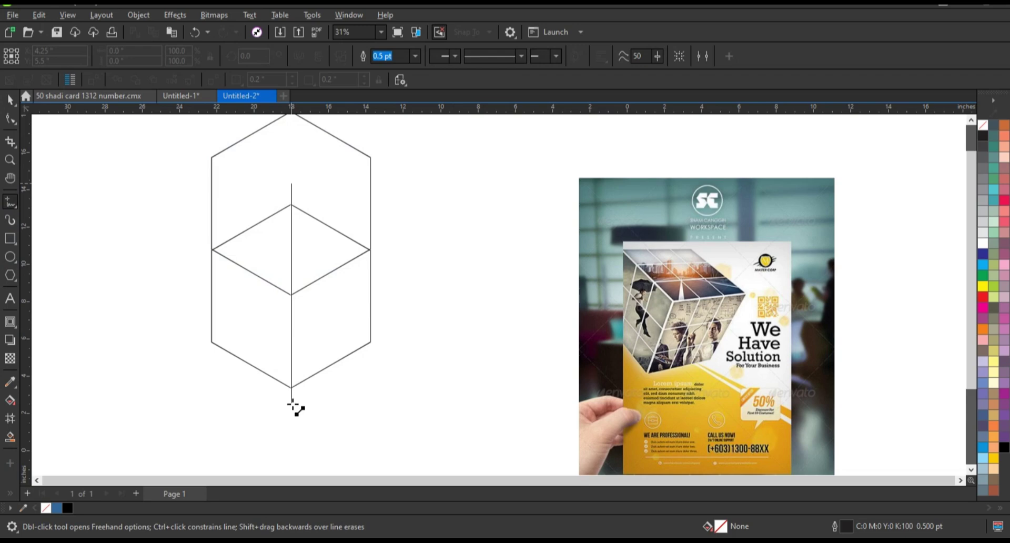
{"action": "left_click", "coordinate": [291, 404]}
{"action": "key", "text": "space"}
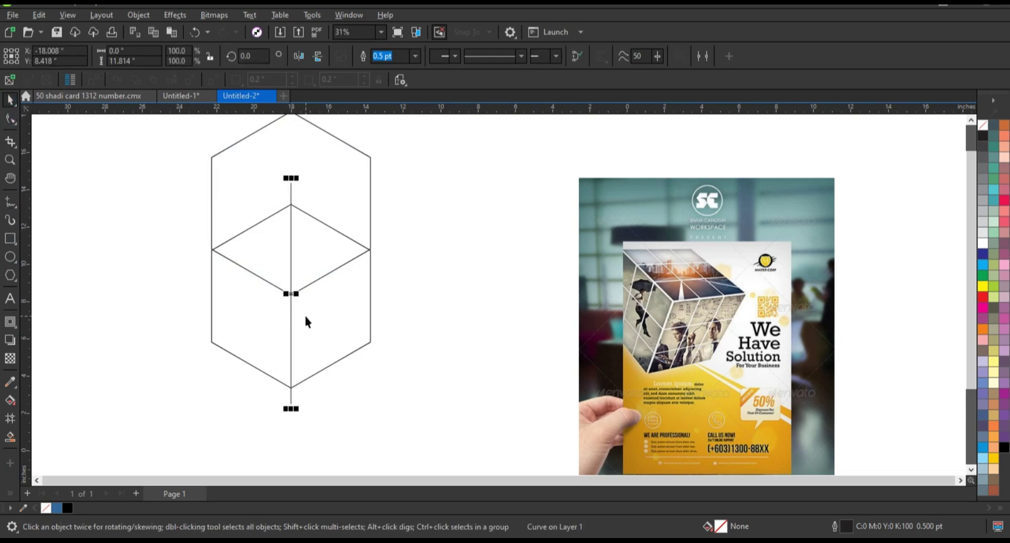
{"action": "left_click", "coordinate": [371, 333], "text": "shift"}
{"action": "key", "text": "Escape"}
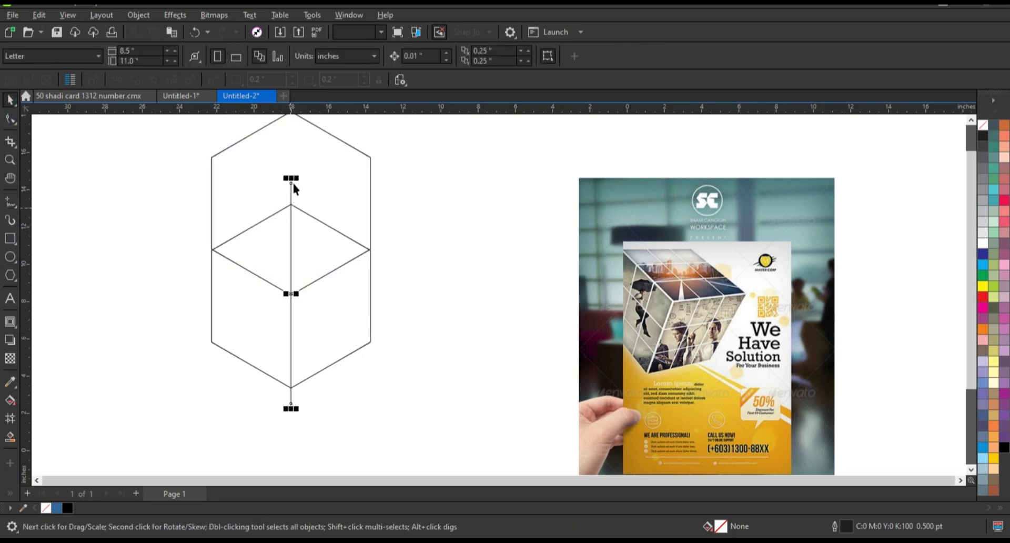
{"action": "key", "text": "F10"}
{"action": "left_click_drag", "start_coordinate": [291, 182], "coordinate": [291, 288]}
{"action": "key", "text": "space"}
{"action": "key", "text": "Escape"}
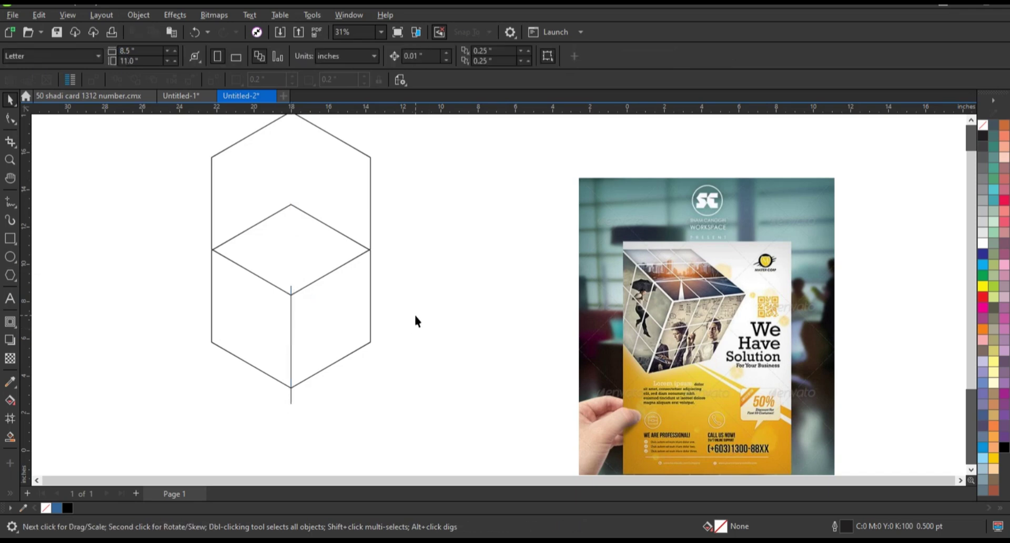
Smart Fill the top, right and left cube faces blue and delete the extra hexagon outline.
{"action": "left_click", "coordinate": [10, 438]}
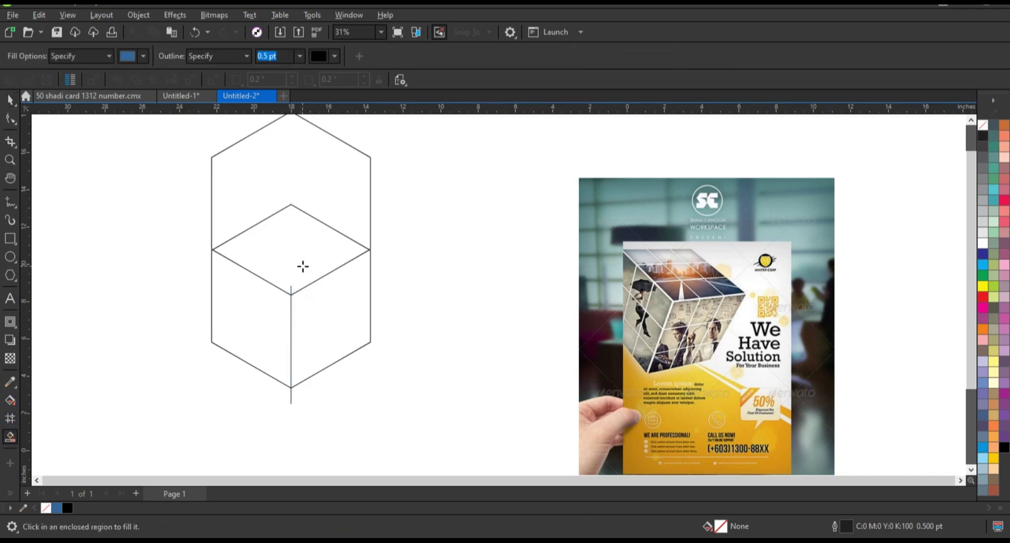
{"action": "left_click", "coordinate": [303, 266]}
{"action": "left_click", "coordinate": [317, 322]}
{"action": "left_click", "coordinate": [258, 318]}
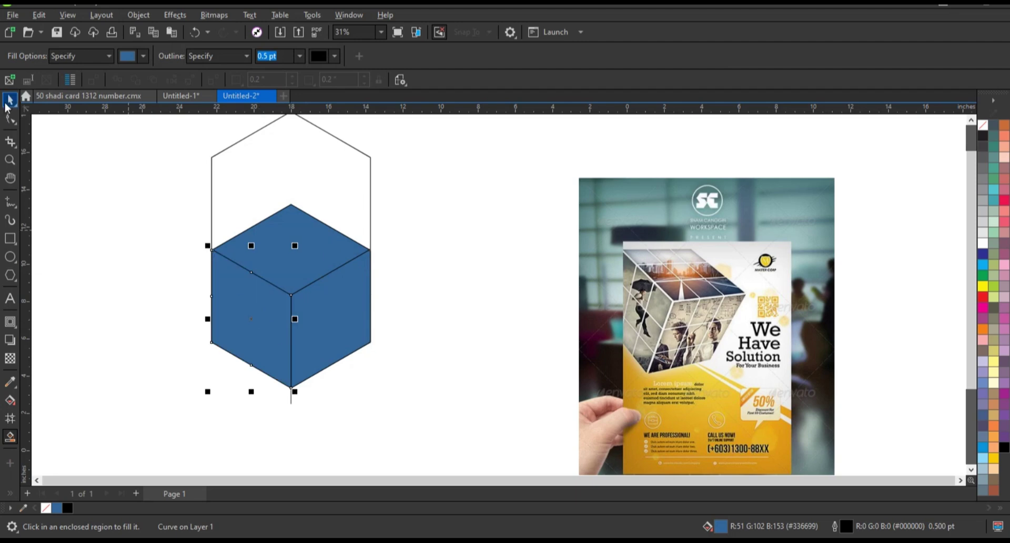
{"action": "key", "text": "space"}
{"action": "left_click", "coordinate": [370, 245]}
{"action": "key", "text": "Delete"}
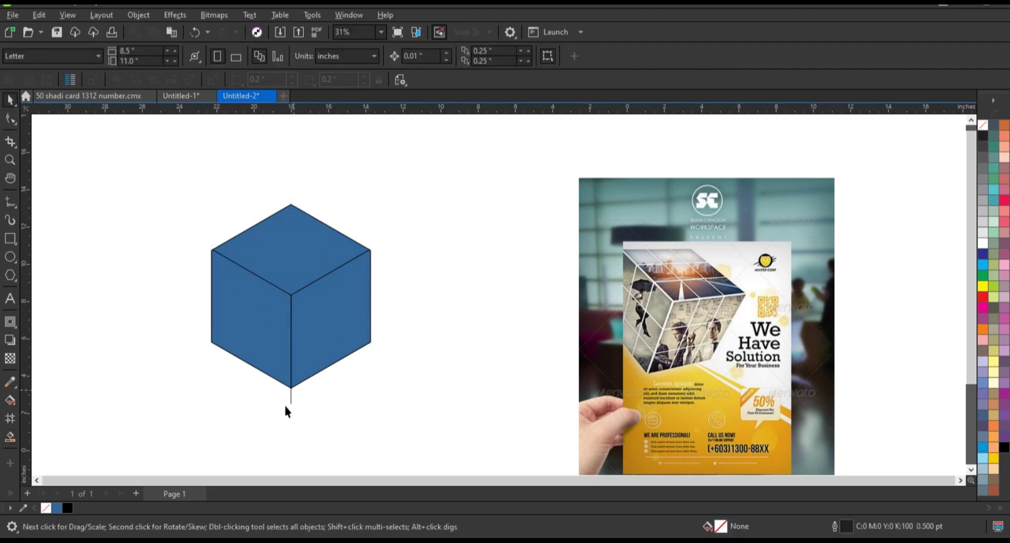
Delete the stray line below the cube and the leftover white hexagon behind it.
{"action": "left_click", "coordinate": [290, 405]}
{"action": "key", "text": "Delete"}
{"action": "left_click", "coordinate": [329, 350]}
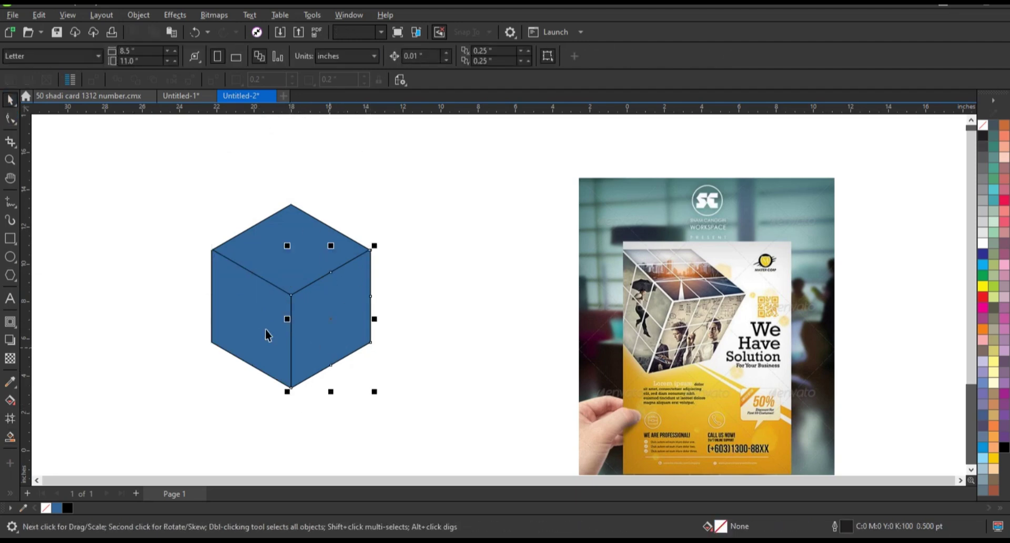
{"action": "left_click", "coordinate": [266, 334], "text": "shift"}
{"action": "left_click", "coordinate": [322, 259], "text": "shift"}
{"action": "left_click_drag", "start_coordinate": [322, 260], "coordinate": [186, 261]}
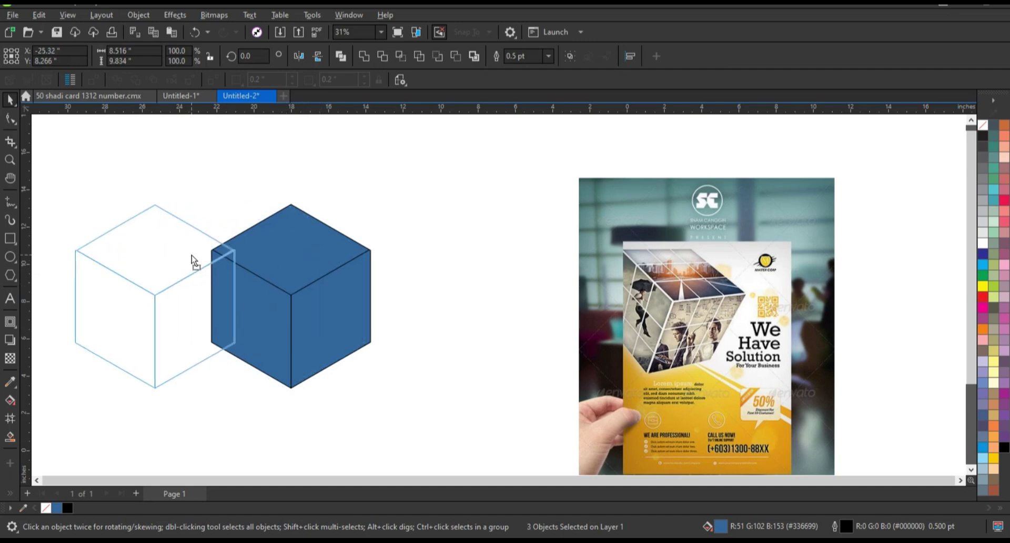
{"action": "left_click_drag", "start_coordinate": [378, 400], "coordinate": [376, 398]}
{"action": "key", "text": "Delete"}
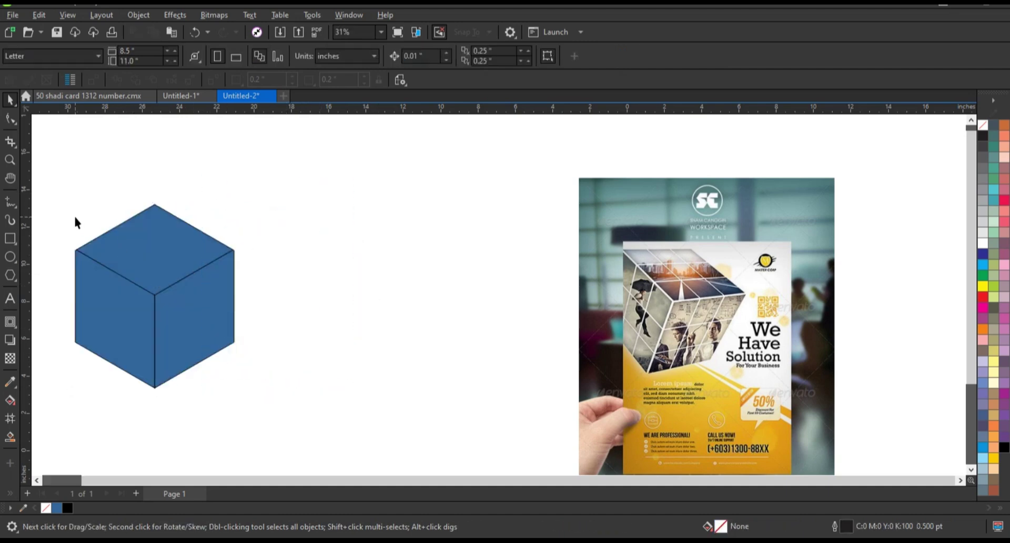
Move the cube back into place and fill its three faces 40% gray.
{"action": "key", "text": "ctrl+a"}
{"action": "left_click_drag", "start_coordinate": [168, 295], "coordinate": [331, 299]}
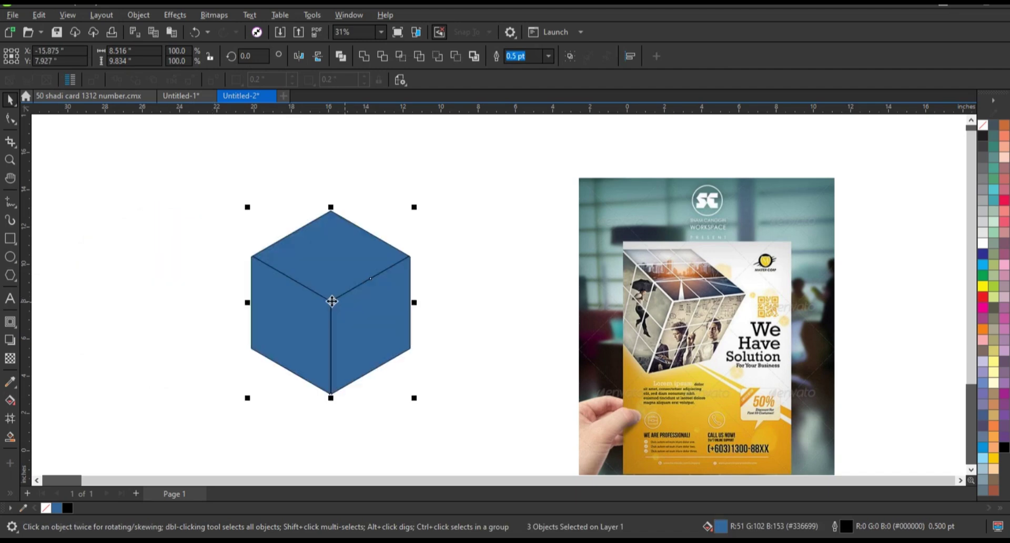
{"action": "left_click", "coordinate": [981, 202]}
{"action": "left_click", "coordinate": [480, 237]}
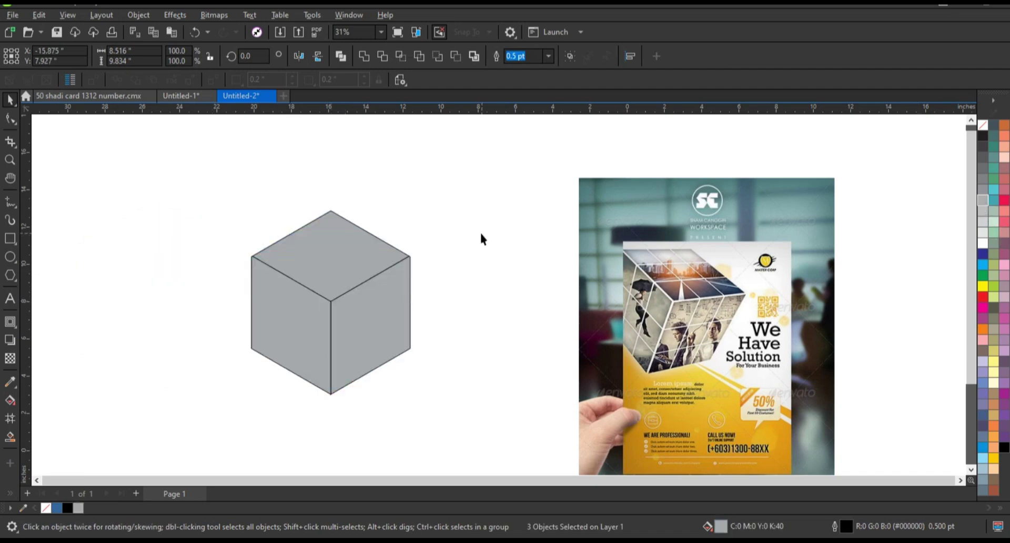
Draw two thin parallel horizontal bars, combine them, and narrow the pair.
{"action": "left_click", "coordinate": [9, 239]}
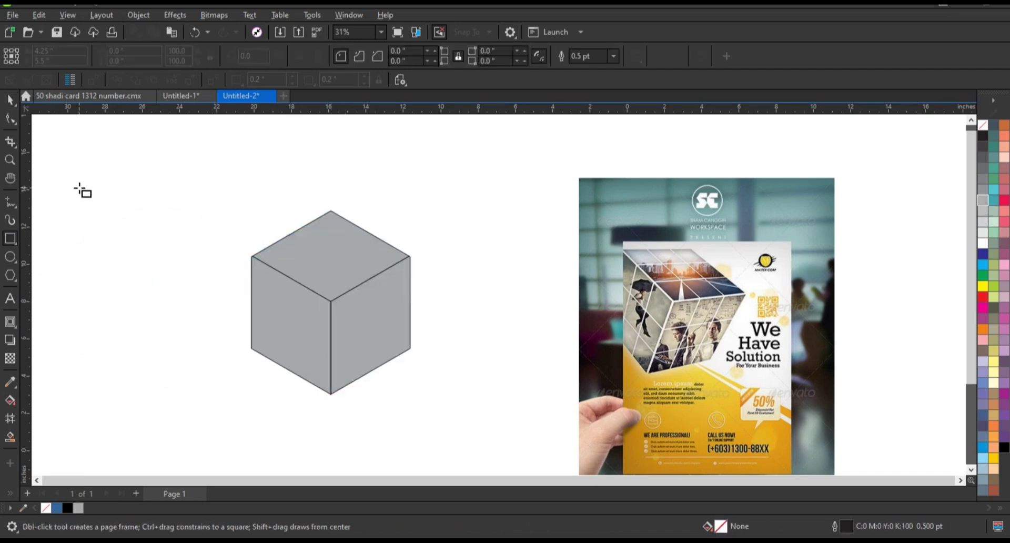
{"action": "left_click_drag", "start_coordinate": [152, 192], "coordinate": [274, 189]}
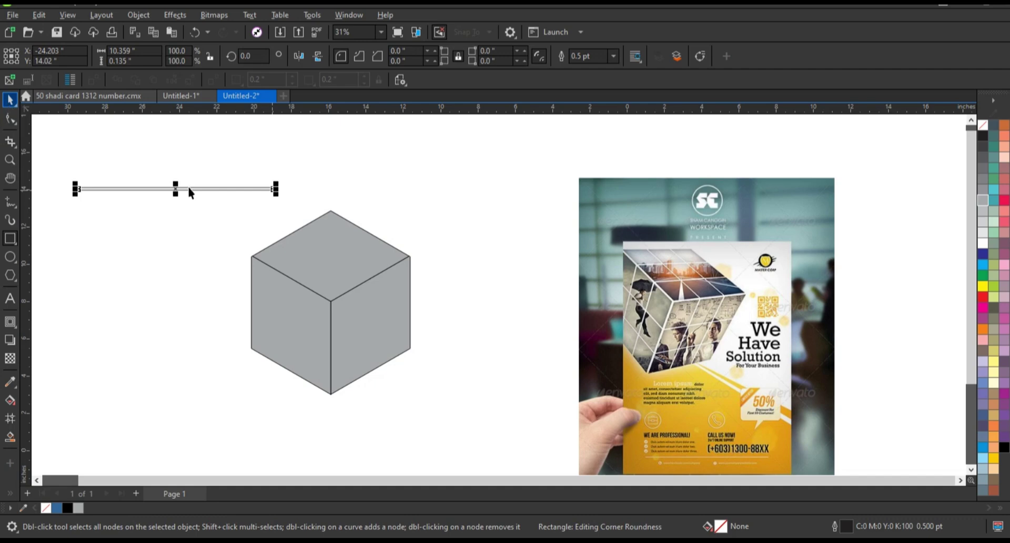
{"action": "left_click_drag", "start_coordinate": [189, 192], "coordinate": [189, 224]}
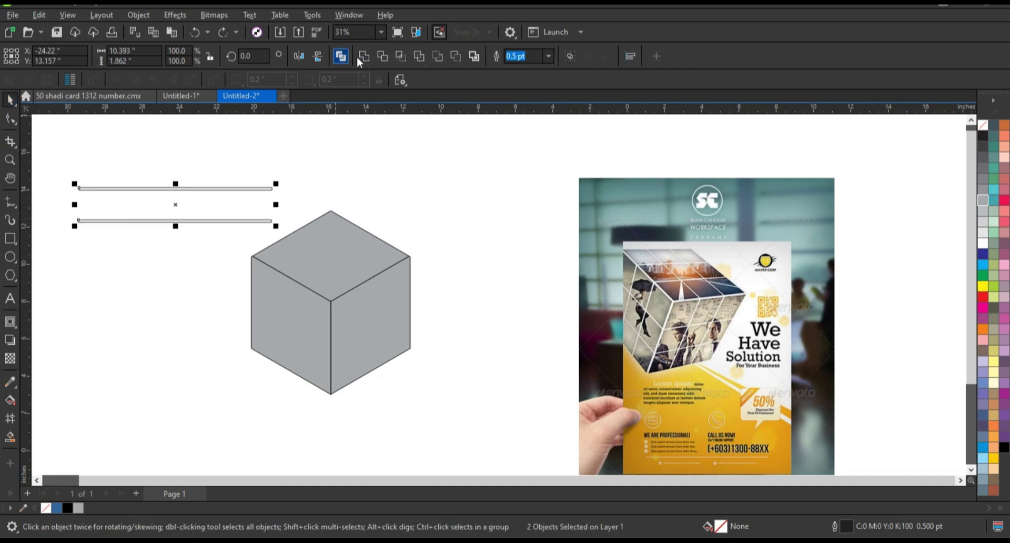
{"action": "key", "text": "ctrl+l"}
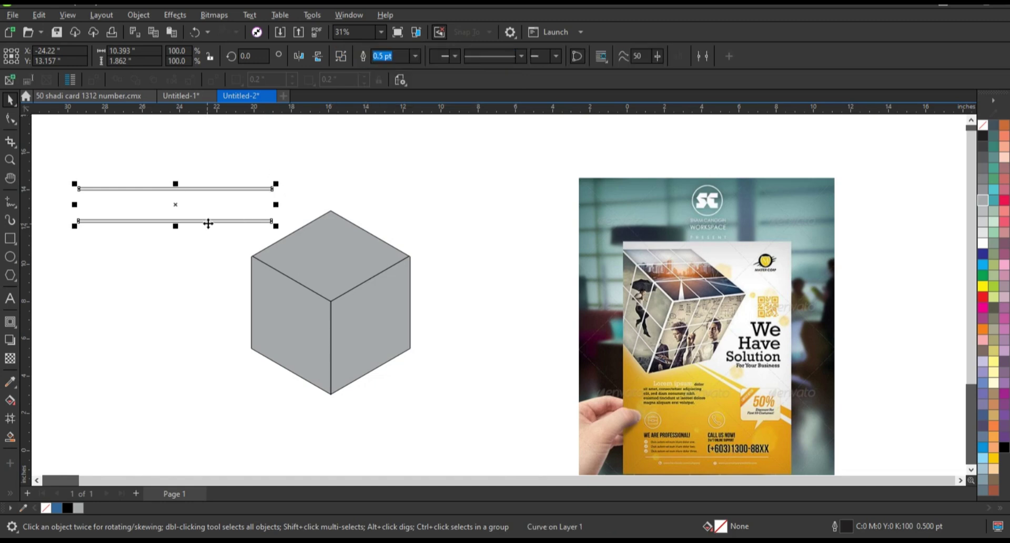
{"action": "mouse_move", "coordinate": [275, 205]}
{"action": "left_mouse_down"}
{"action": "mouse_move", "coordinate": [258, 205]}
{"action": "mouse_move", "coordinate": [188, 256]}
{"action": "mouse_move", "coordinate": [196, 254]}
{"action": "left_mouse_up"}
{"action": "left_click", "coordinate": [257, 190]}
{"action": "left_click", "coordinate": [215, 189]}
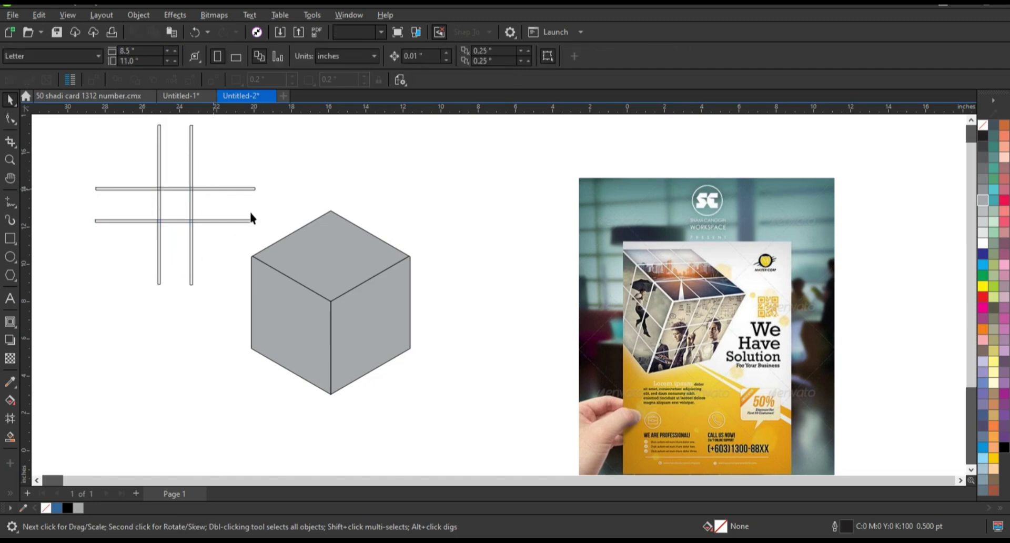
{"action": "left_click", "coordinate": [245, 210]}
{"action": "key", "text": "ctrl+z"}
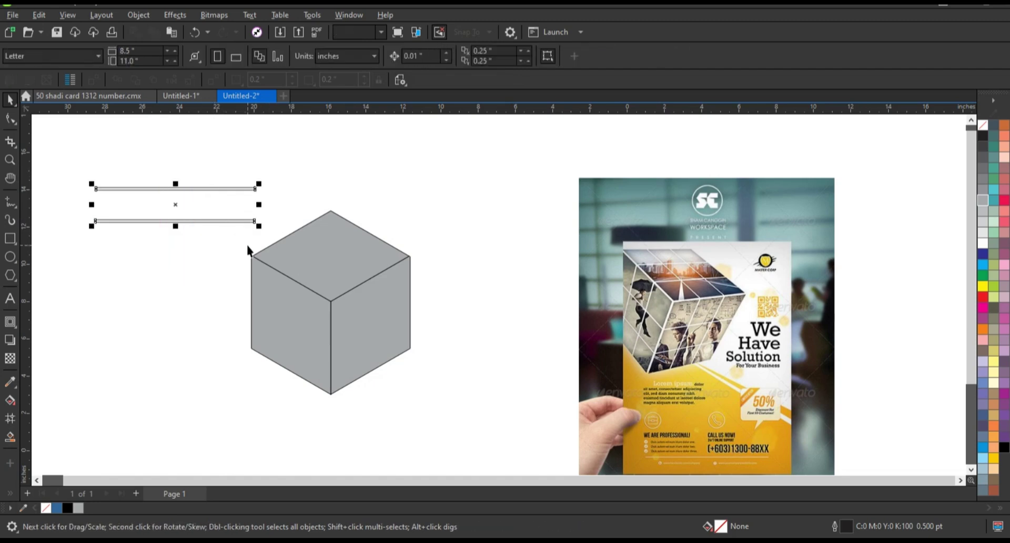
{"action": "mouse_move", "coordinate": [258, 204]}
{"action": "left_mouse_down"}
{"action": "mouse_move", "coordinate": [191, 253]}
{"action": "mouse_move", "coordinate": [217, 225]}
{"action": "left_mouse_up"}
Add a 90°-rotated copy, combine all bars into a # grid, and place it on the cube's top face.
{"action": "left_click", "coordinate": [231, 189]}
{"action": "key", "text": "ctrl+a"}
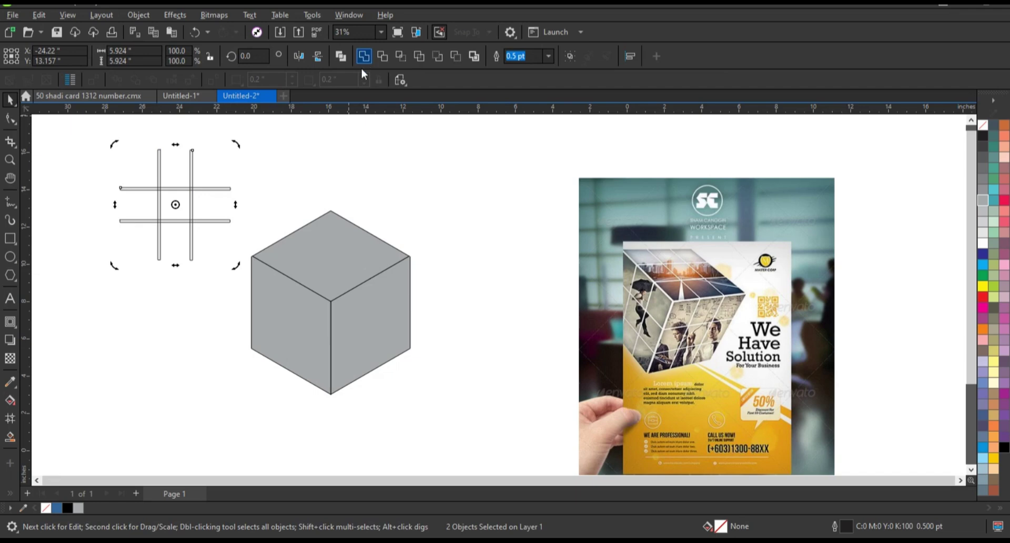
{"action": "left_click", "coordinate": [364, 55]}
{"action": "left_click_drag", "start_coordinate": [194, 210], "coordinate": [331, 269]}
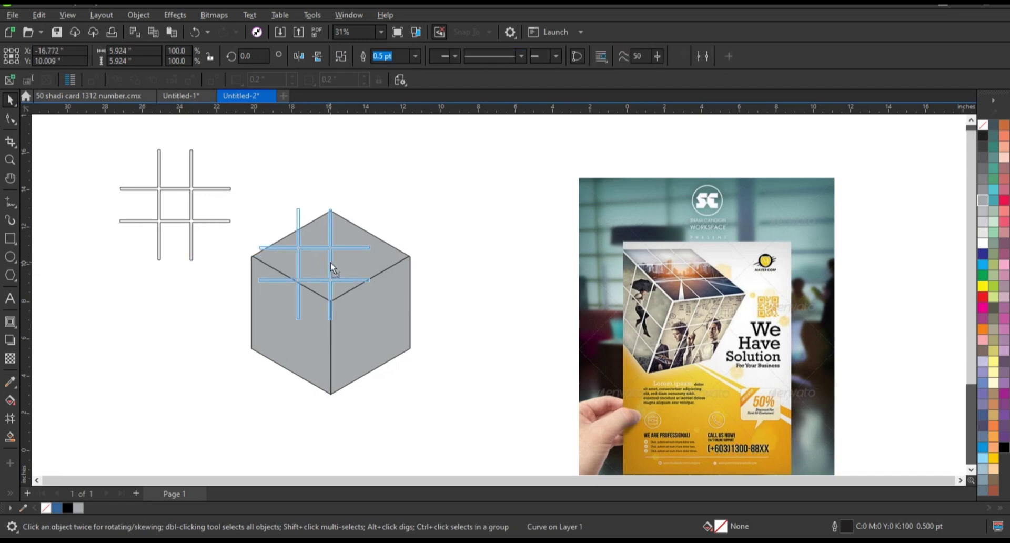
{"action": "left_click_drag", "start_coordinate": [331, 269], "coordinate": [331, 268]}
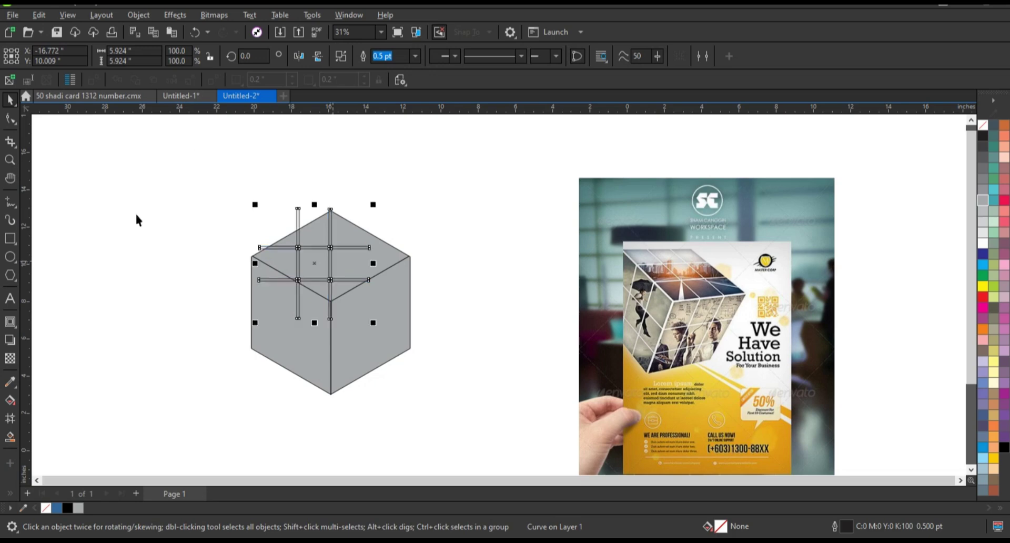
Fill the # grid of cross strips light green.
{"action": "left_click", "coordinate": [9, 159]}
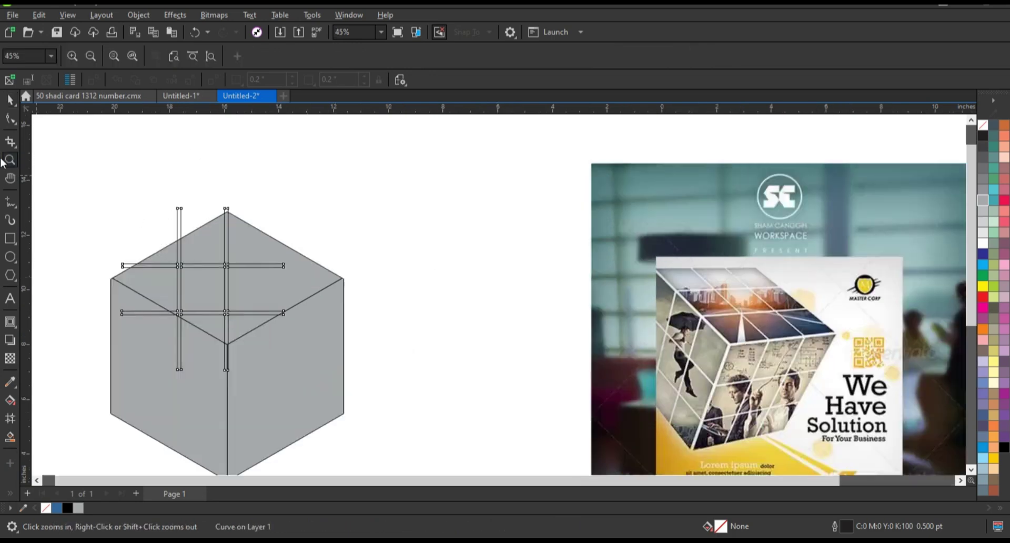
{"action": "left_click", "coordinate": [9, 100]}
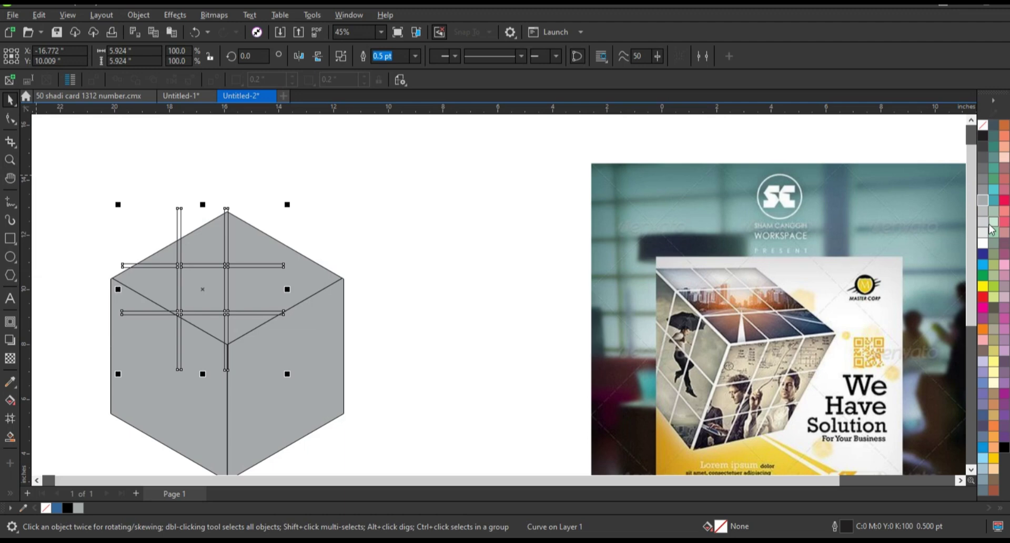
{"action": "left_click", "coordinate": [991, 223]}
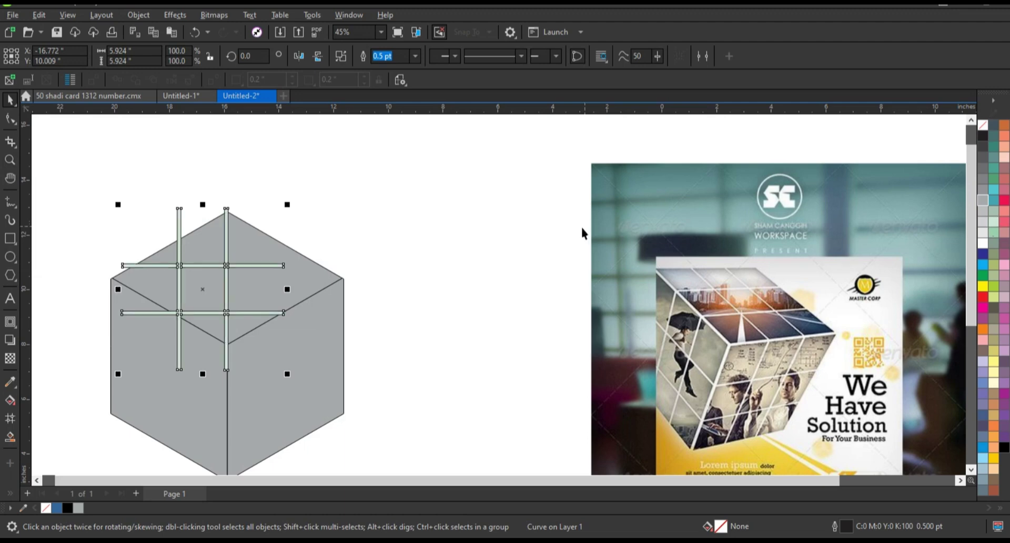
Add perspective to the strips and drag their corner nodes onto the cube's face corners.
{"action": "left_click", "coordinate": [187, 19]}
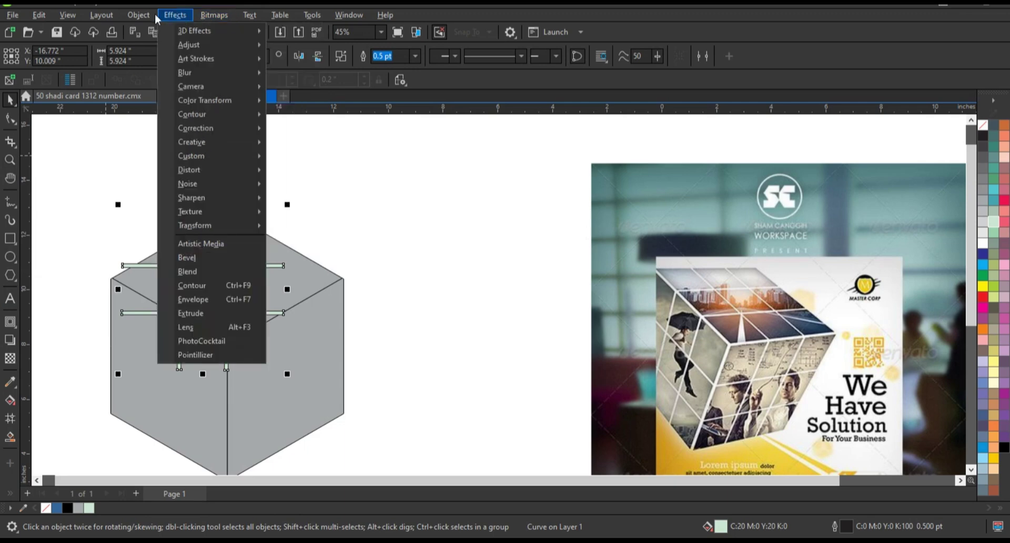
{"action": "mouse_move", "coordinate": [138, 14]}
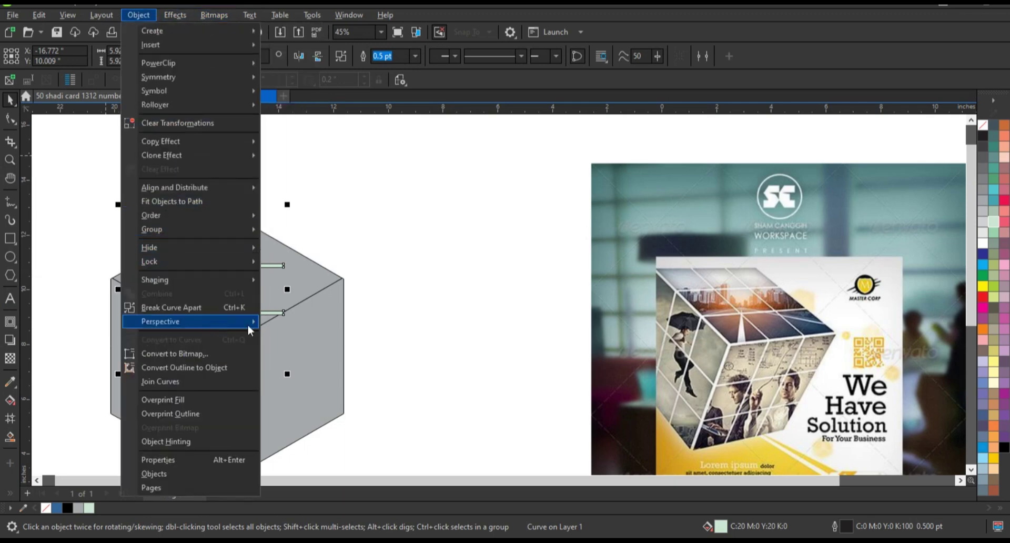
{"action": "mouse_move", "coordinate": [190, 321]}
{"action": "left_click", "coordinate": [293, 323]}
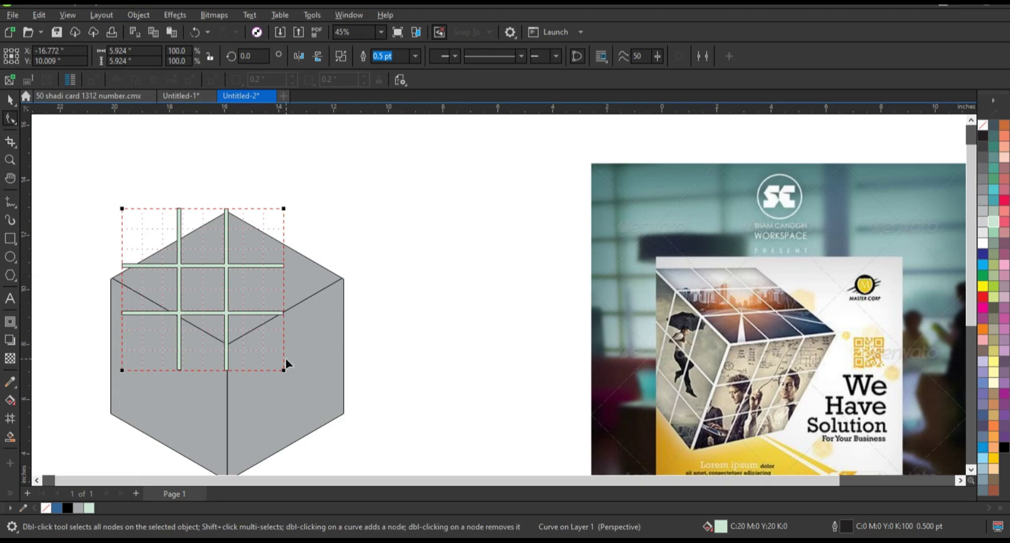
{"action": "left_click", "coordinate": [333, 282]}
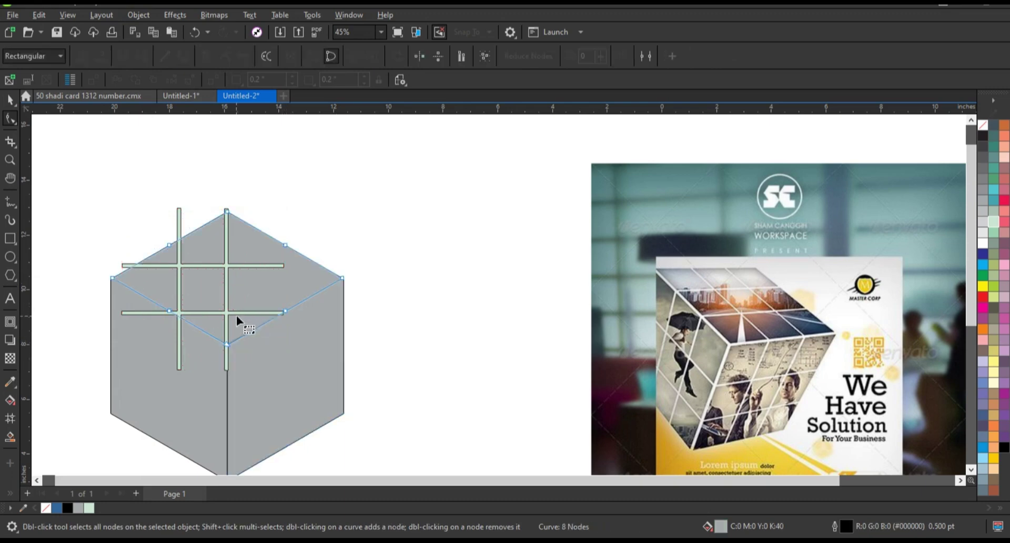
{"action": "left_click", "coordinate": [249, 311]}
{"action": "left_click_drag", "start_coordinate": [283, 367], "coordinate": [342, 280]}
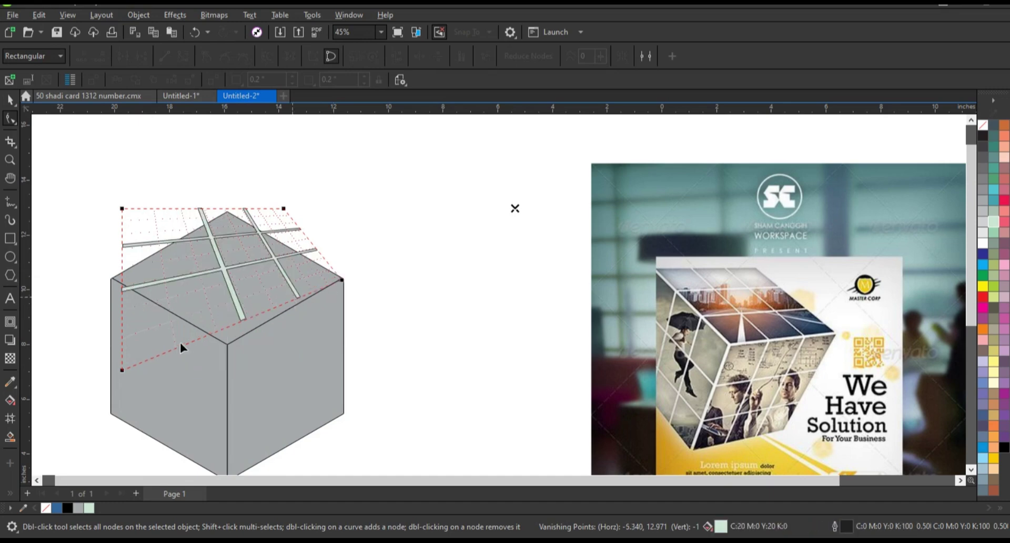
{"action": "left_click_drag", "start_coordinate": [120, 372], "coordinate": [227, 344]}
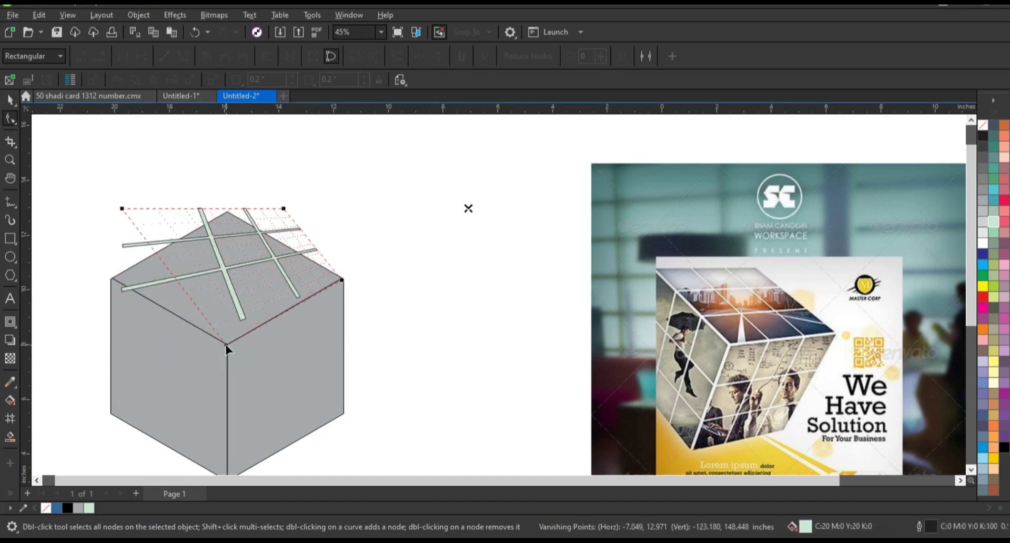
{"action": "left_click_drag", "start_coordinate": [122, 209], "coordinate": [119, 217]}
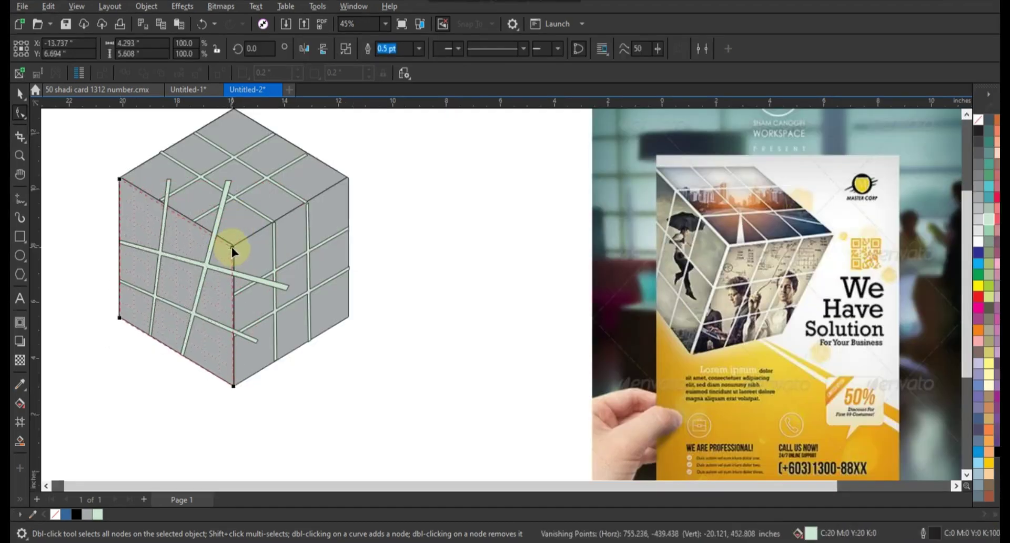
Finish fitting the strips to the left face and slightly shrink the top face.
{"action": "left_click_drag", "start_coordinate": [232, 248], "coordinate": [234, 247]}
{"action": "left_click", "coordinate": [19, 97]}
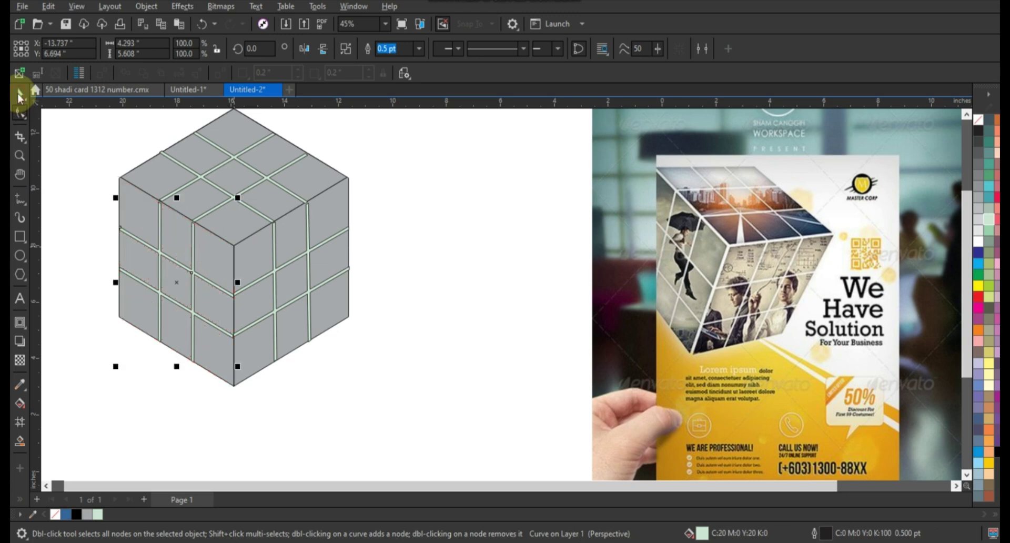
{"action": "left_click", "coordinate": [390, 219]}
{"action": "left_click", "coordinate": [263, 204]}
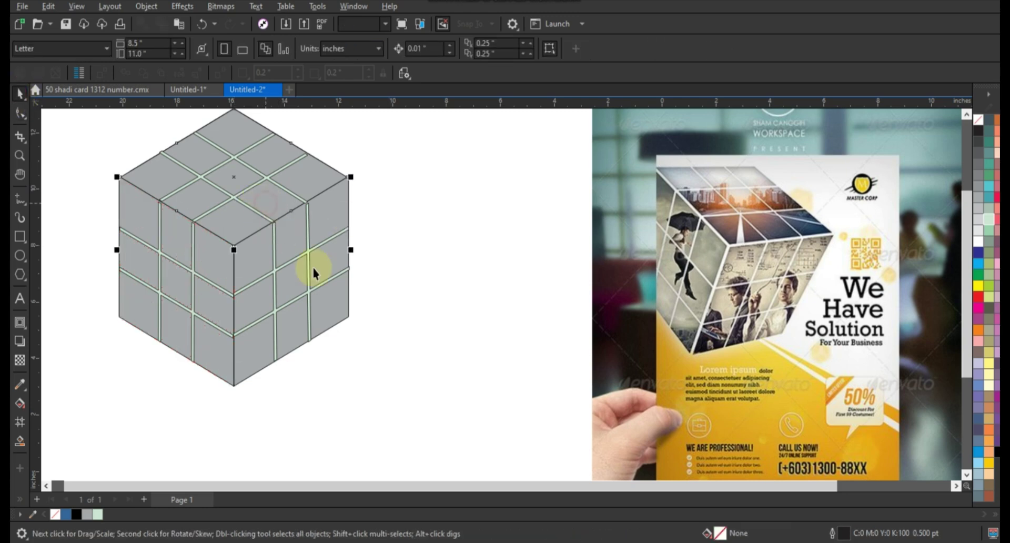
{"action": "left_click_drag", "start_coordinate": [350, 251], "coordinate": [346, 256]}
{"action": "left_click", "coordinate": [343, 238]}
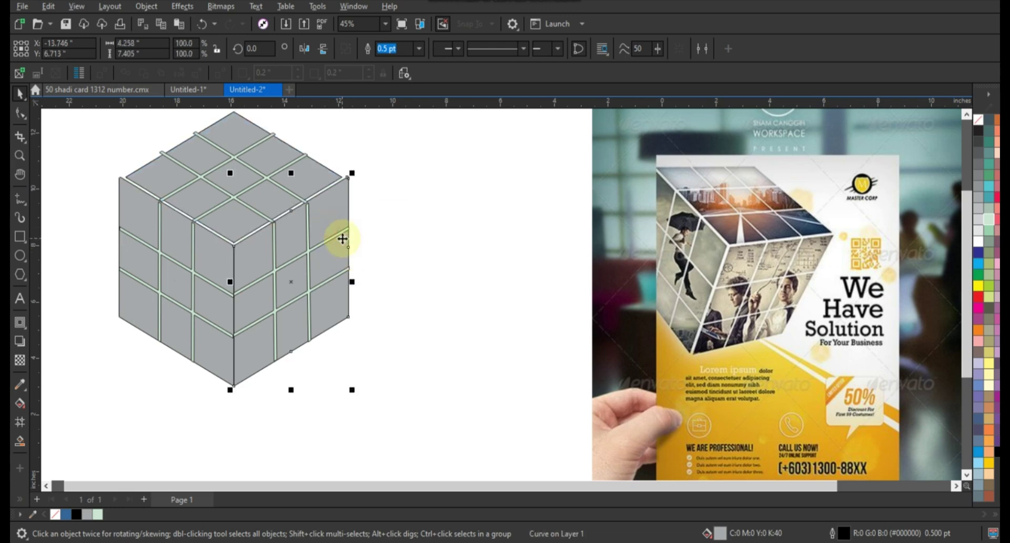
{"action": "left_click", "coordinate": [221, 252]}
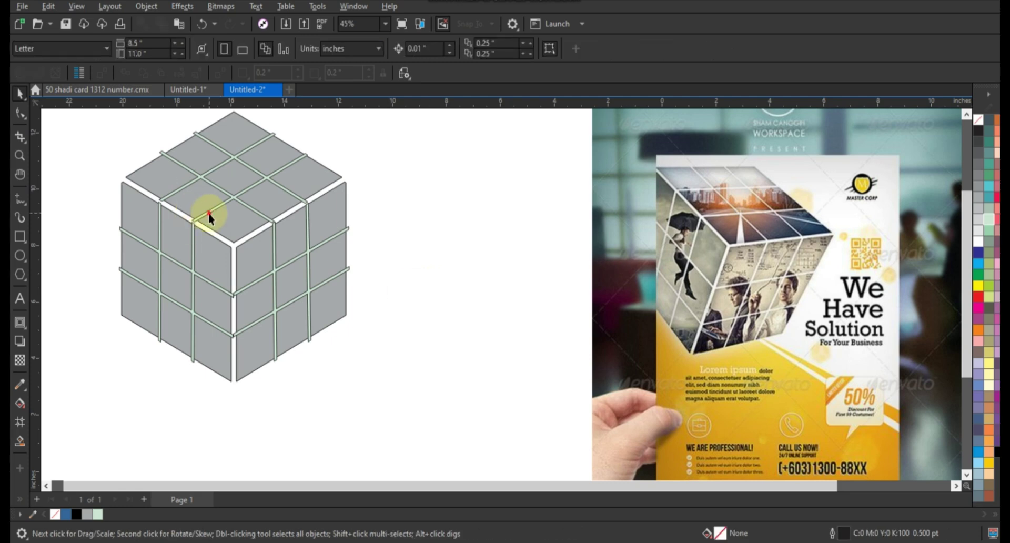
Intersect the top and right faces with their strips to cut them into tiles.
{"action": "left_click", "coordinate": [150, 177]}
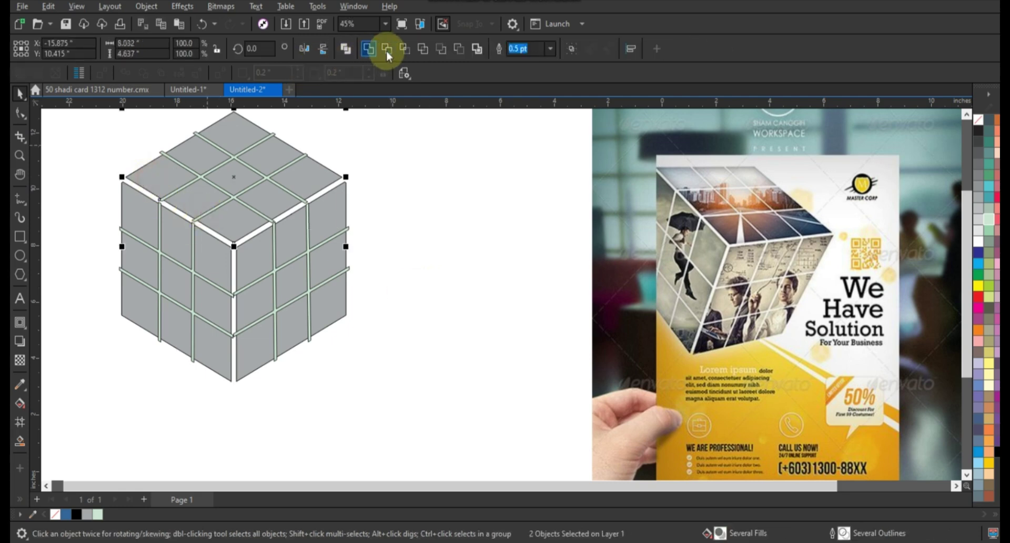
{"action": "left_click", "coordinate": [387, 51]}
{"action": "left_click", "coordinate": [394, 131]}
{"action": "left_click", "coordinate": [305, 154]}
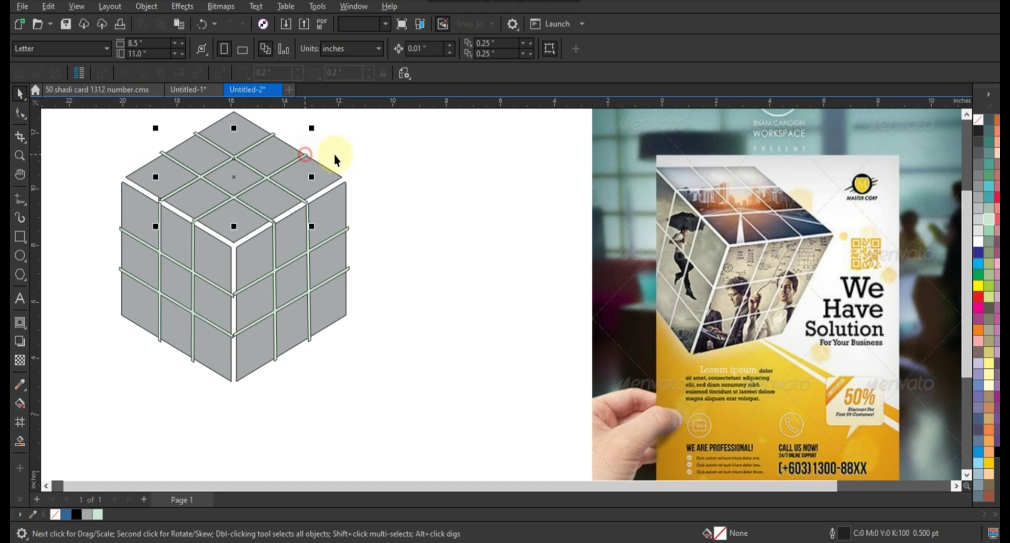
{"action": "left_click", "coordinate": [349, 231], "text": "shift"}
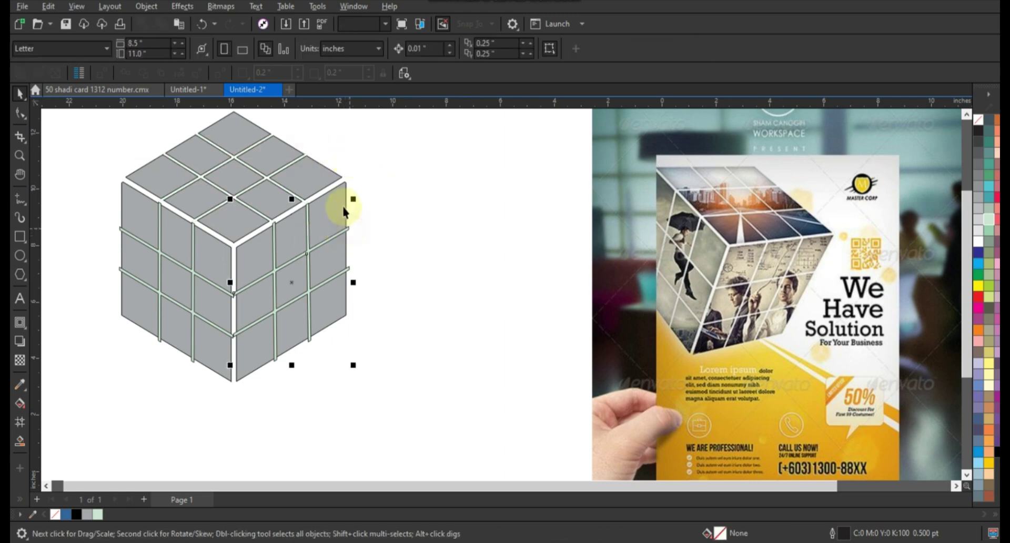
{"action": "left_click", "coordinate": [386, 52]}
{"action": "left_click", "coordinate": [374, 175]}
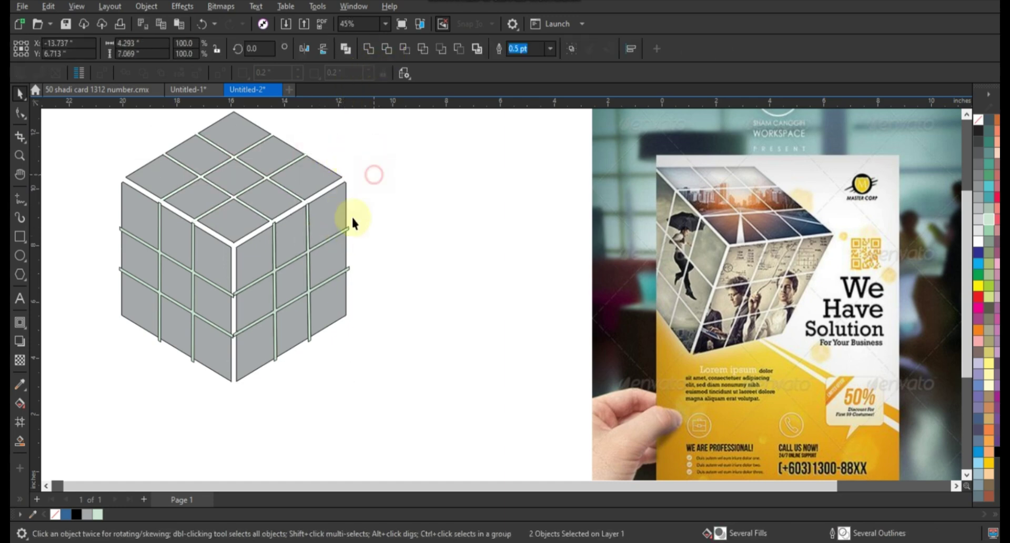
{"action": "left_click", "coordinate": [387, 243]}
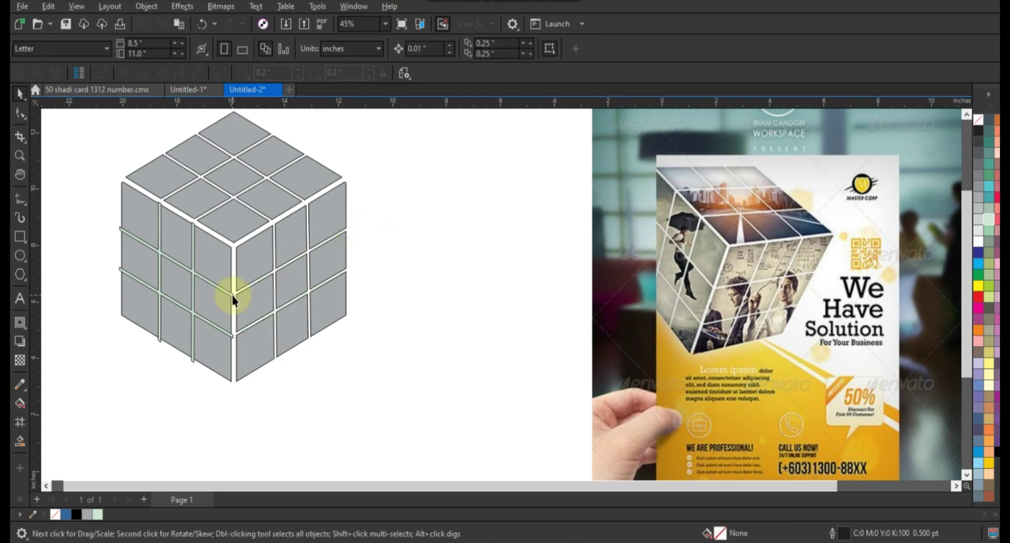
Intersect the left face with its strips and clear away the leftover strips.
{"action": "left_click", "coordinate": [230, 296]}
{"action": "left_click", "coordinate": [389, 51]}
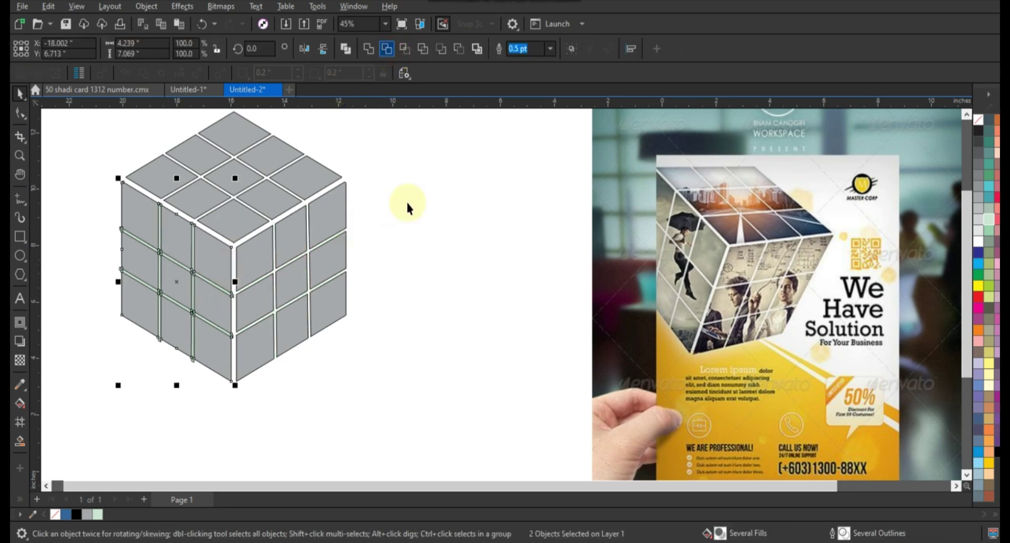
{"action": "left_click", "coordinate": [232, 300]}
{"action": "key", "text": "Escape"}
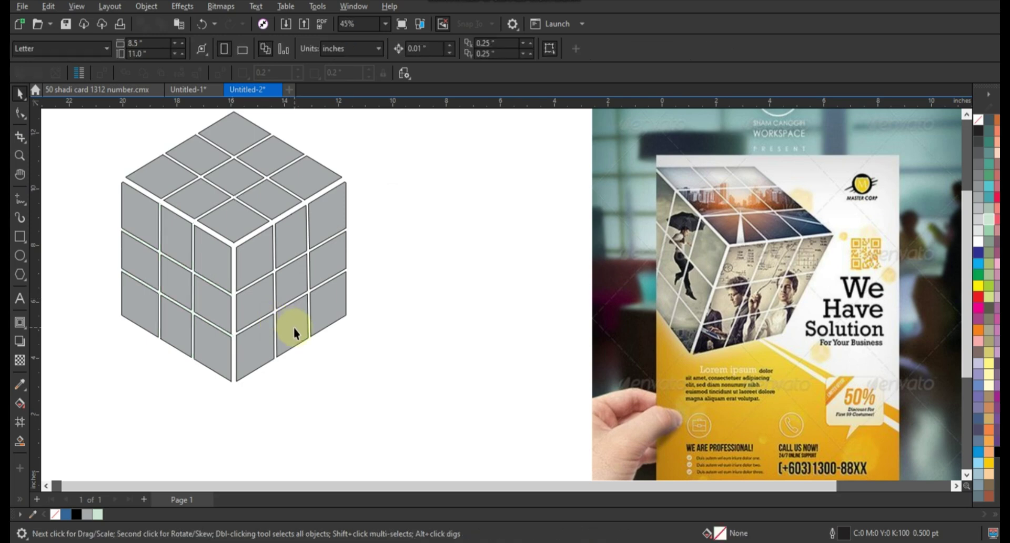
{"action": "scroll", "coordinate": [270, 340], "scroll_direction": "down", "scroll_amount": 1}
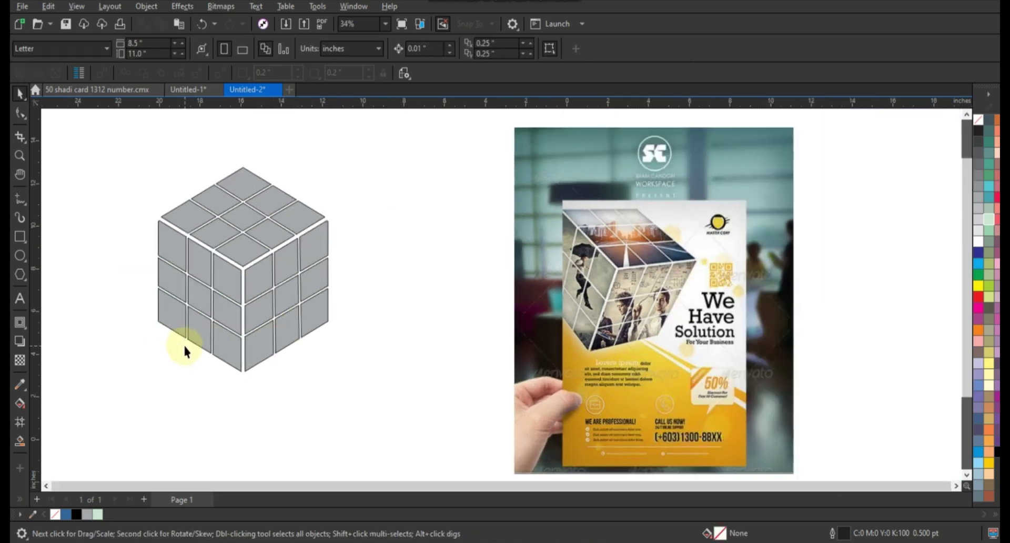
PowerClip the sunset photo into the top face and an enlarged office photo into the right face.
{"action": "scroll", "coordinate": [348, 261], "scroll_direction": "down", "scroll_amount": 1}
{"action": "left_click", "coordinate": [514, 300]}
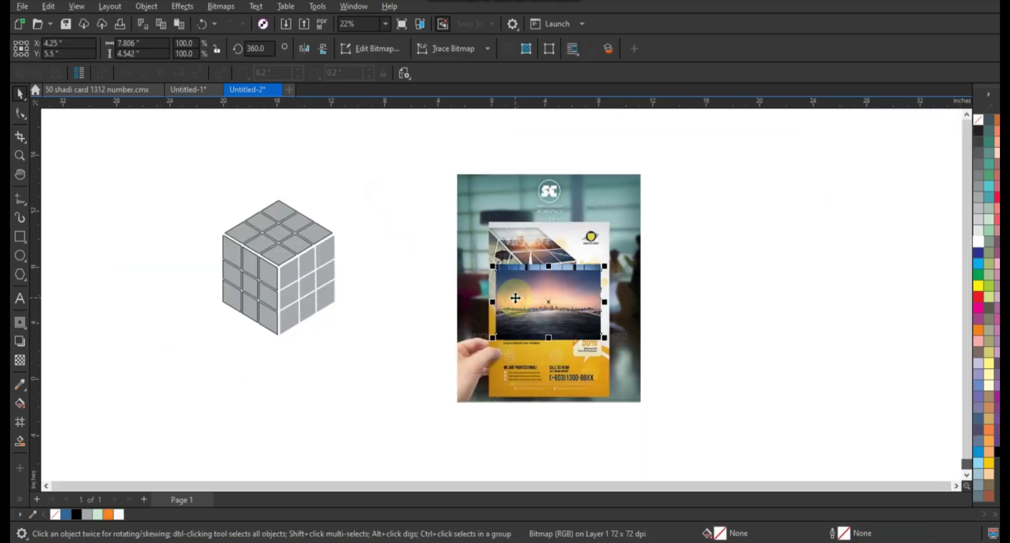
{"action": "left_click", "coordinate": [288, 209]}
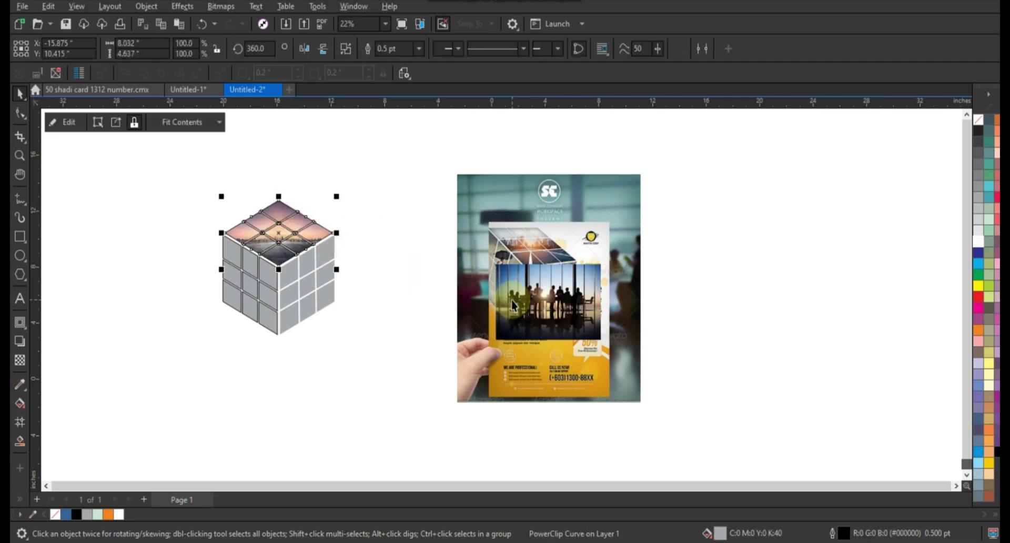
{"action": "key", "text": "Escape"}
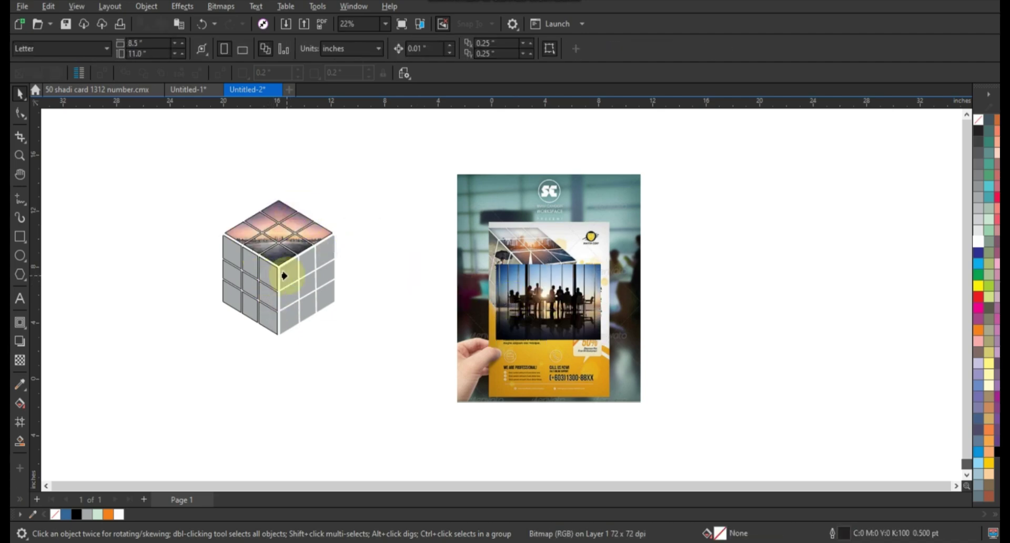
{"action": "left_click", "coordinate": [284, 275]}
{"action": "double_click", "coordinate": [316, 274]}
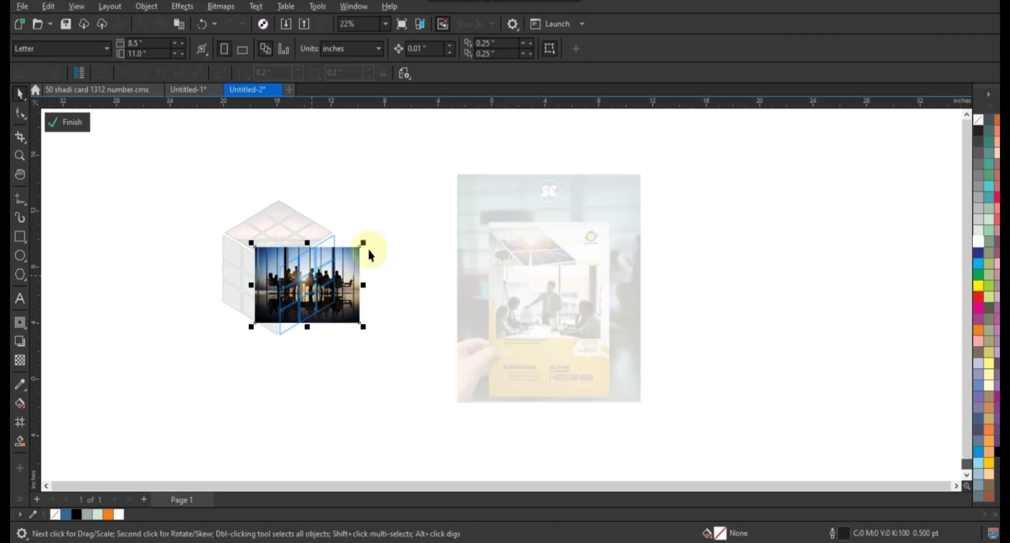
{"action": "left_click_drag", "start_coordinate": [382, 227], "coordinate": [383, 230]}
{"action": "left_click", "coordinate": [67, 122]}
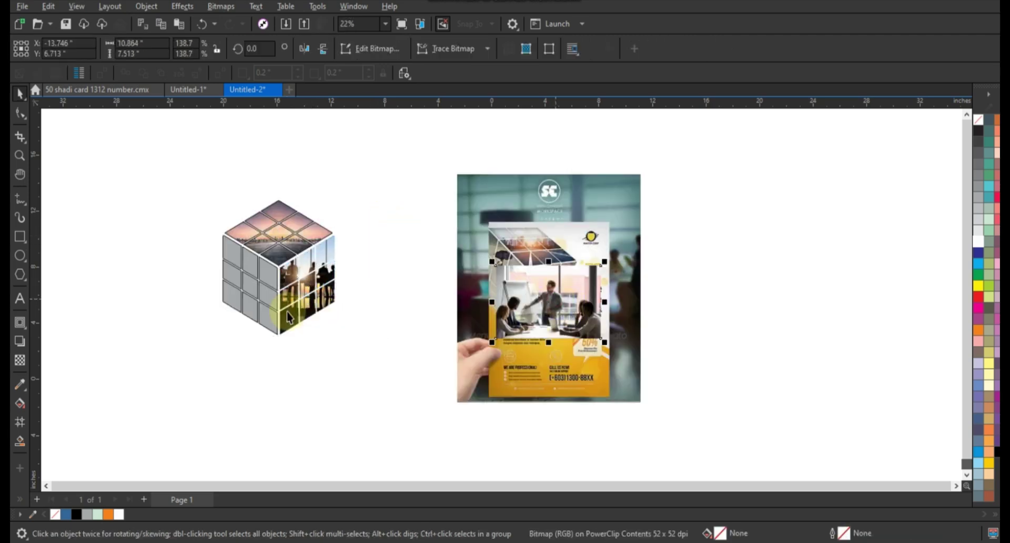
PowerClip the meeting photo into the left face, resize it, and remove the cube outlines.
{"action": "left_click", "coordinate": [245, 272]}
{"action": "double_click", "coordinate": [246, 271]}
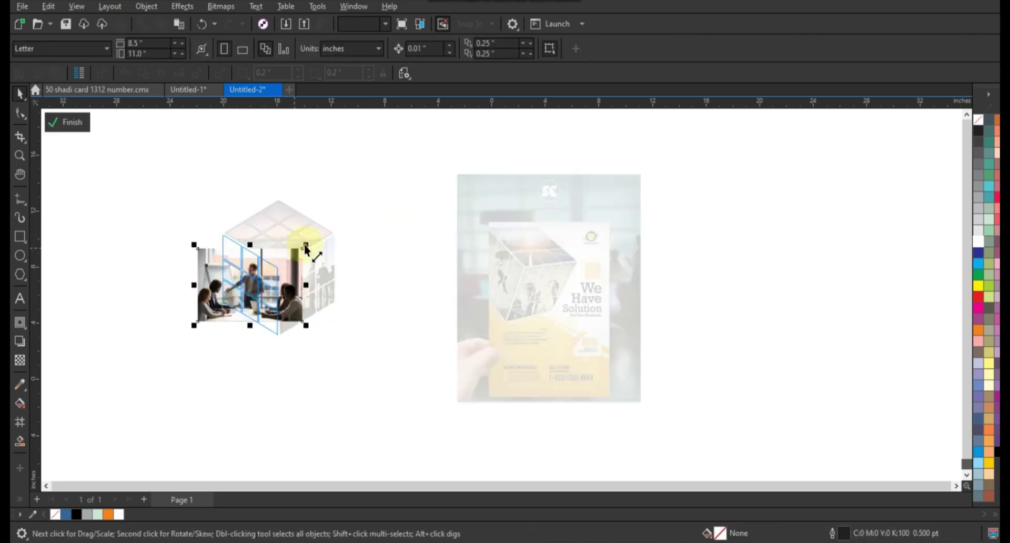
{"action": "left_click_drag", "start_coordinate": [319, 238], "coordinate": [327, 241]}
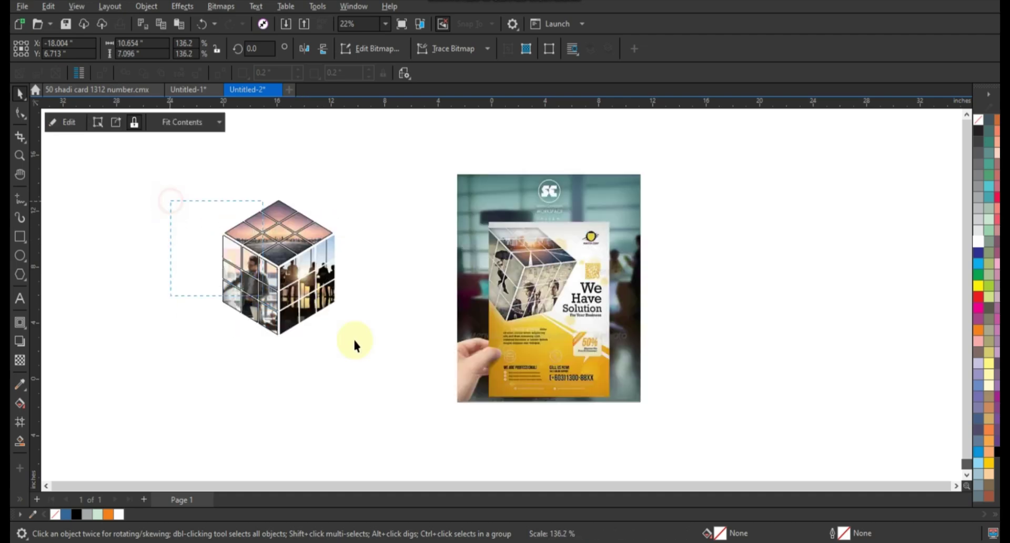
{"action": "right_click", "coordinate": [977, 124]}
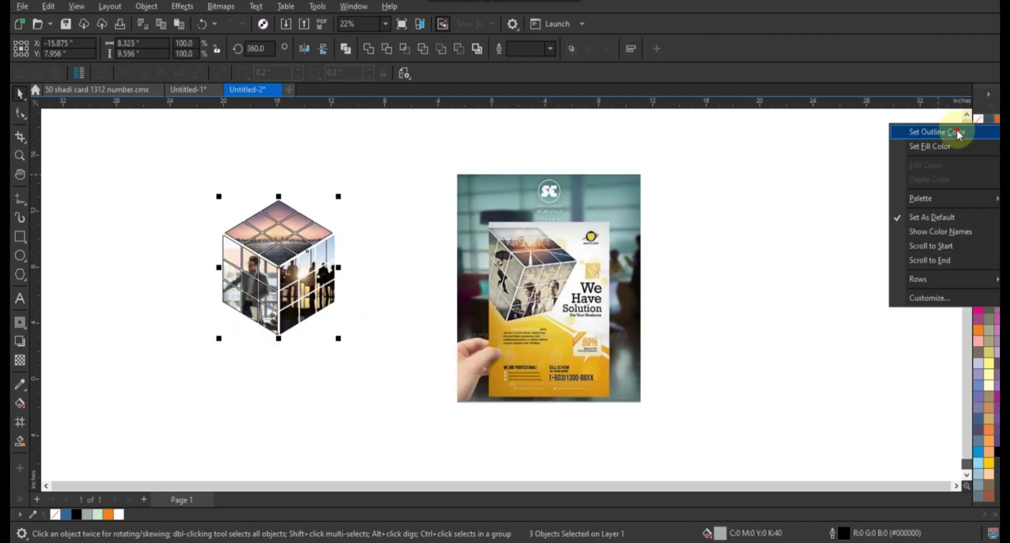
{"action": "left_click", "coordinate": [926, 130]}
{"action": "left_click", "coordinate": [19, 155]}
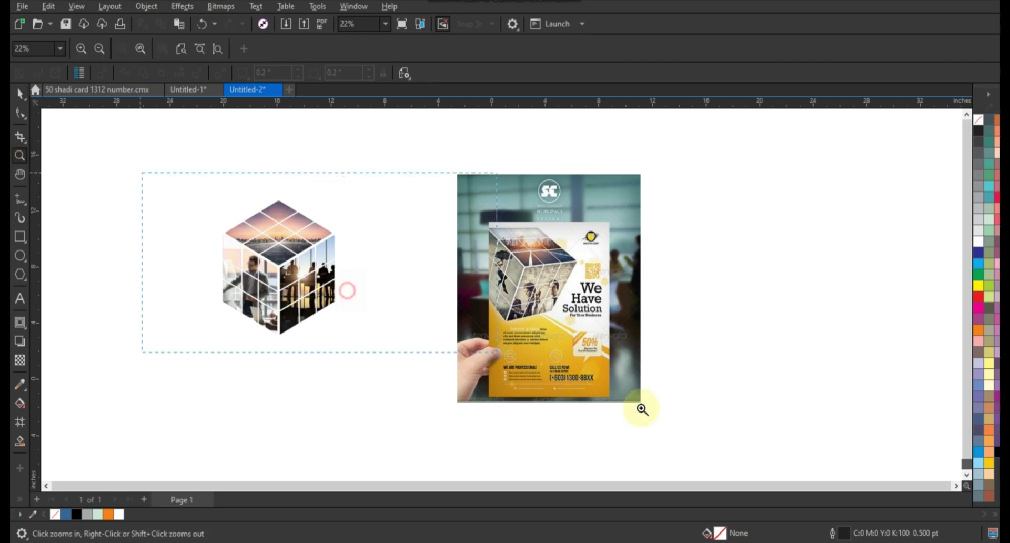
{"action": "left_click_drag", "start_coordinate": [139, 174], "coordinate": [670, 421]}
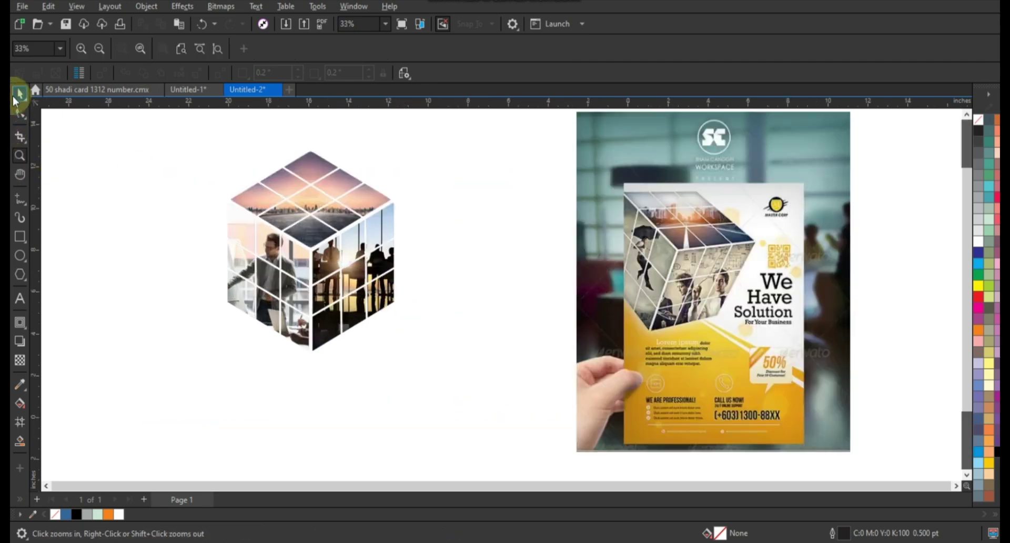
{"action": "left_click", "coordinate": [20, 93]}
{"action": "left_click", "coordinate": [427, 246]}
Draw a new hexagon and rotate it to 120 degrees.
{"action": "left_click", "coordinate": [19, 274]}
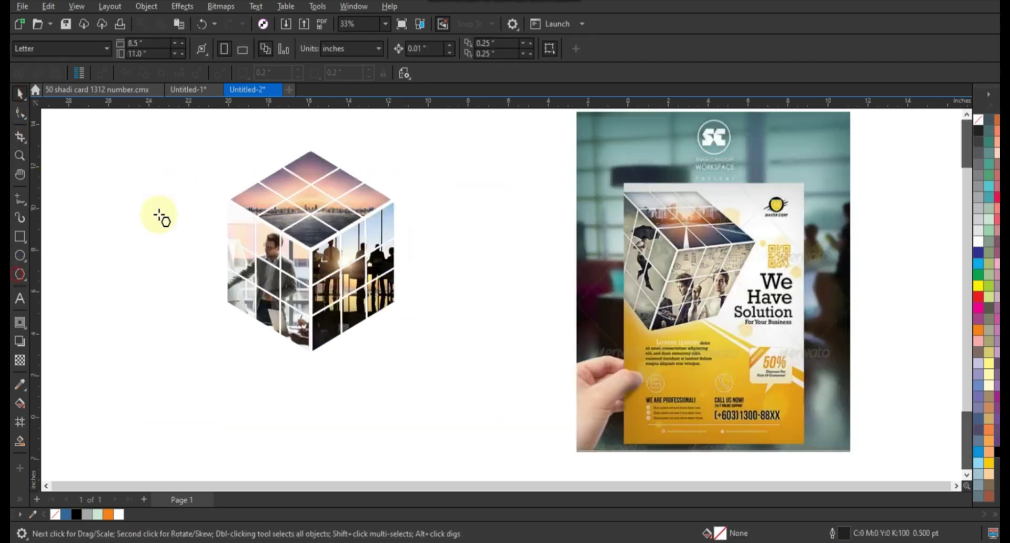
{"action": "left_click_drag", "start_coordinate": [158, 214], "coordinate": [53, 134]}
{"action": "left_click", "coordinate": [19, 93]}
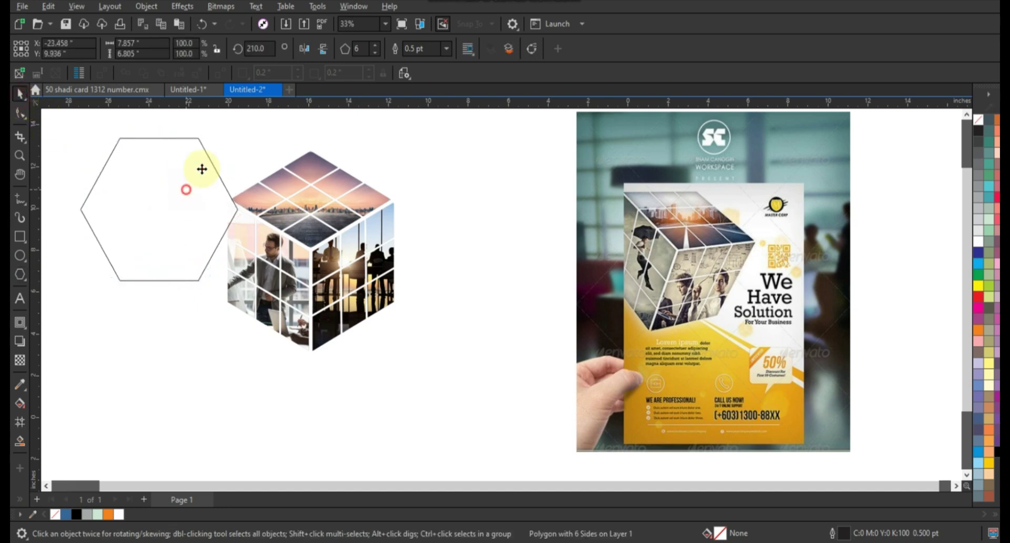
{"action": "left_click", "coordinate": [199, 168]}
{"action": "mouse_move", "coordinate": [197, 242]}
{"action": "left_mouse_down"}
{"action": "mouse_move", "coordinate": [190, 225]}
{"action": "mouse_move", "coordinate": [334, 205]}
{"action": "left_mouse_up"}
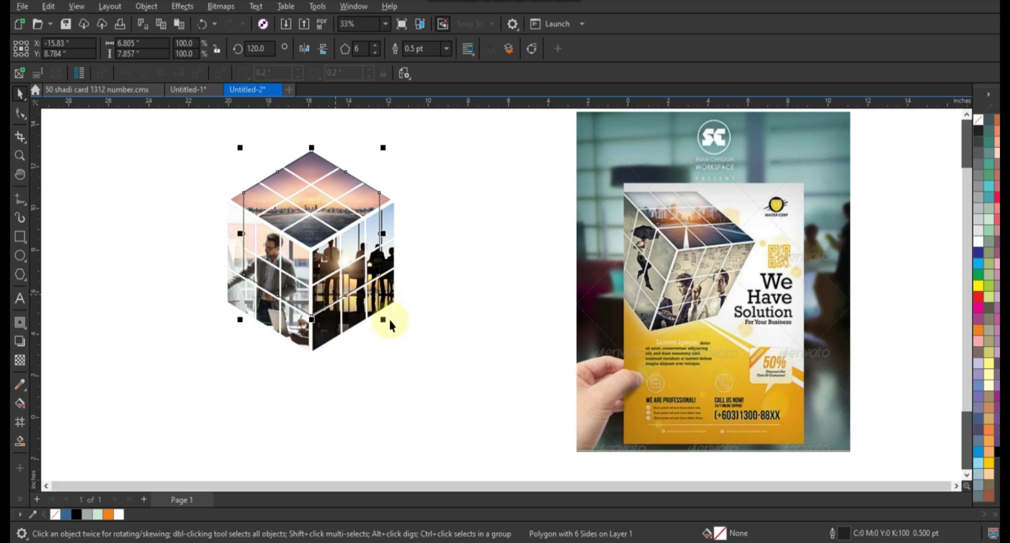
Place the hexagon over the cube, enlarge it to cover the cube, and fill it white.
{"action": "left_click_drag", "start_coordinate": [384, 326], "coordinate": [397, 347]}
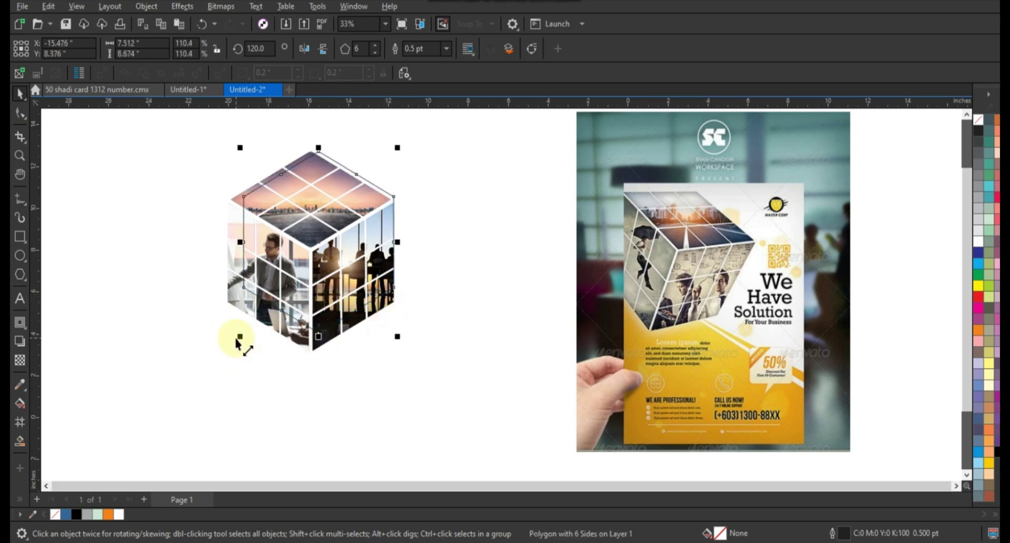
{"action": "left_click_drag", "start_coordinate": [235, 339], "coordinate": [227, 362]}
{"action": "left_click_drag", "start_coordinate": [220, 153], "coordinate": [223, 145]}
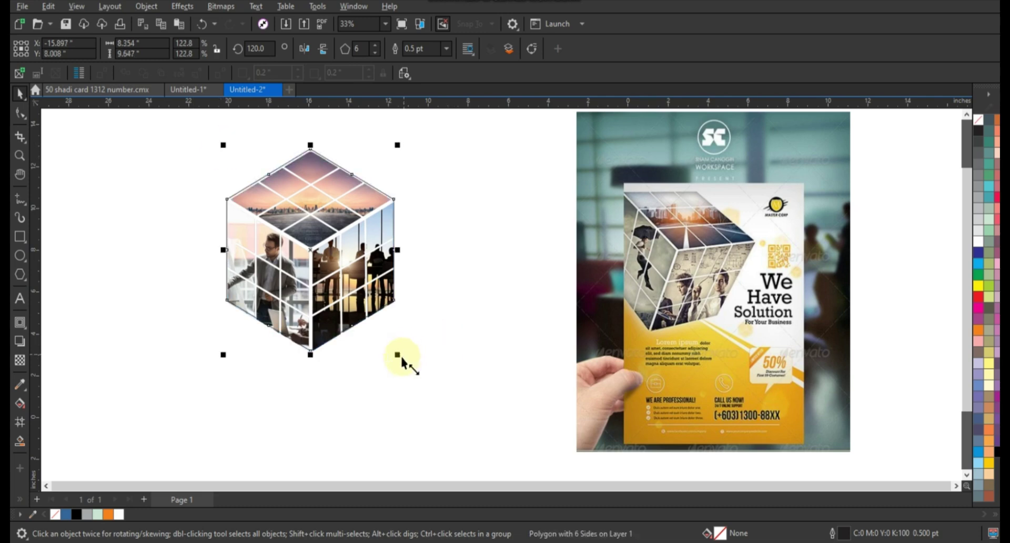
{"action": "left_click_drag", "start_coordinate": [397, 354], "coordinate": [399, 357]}
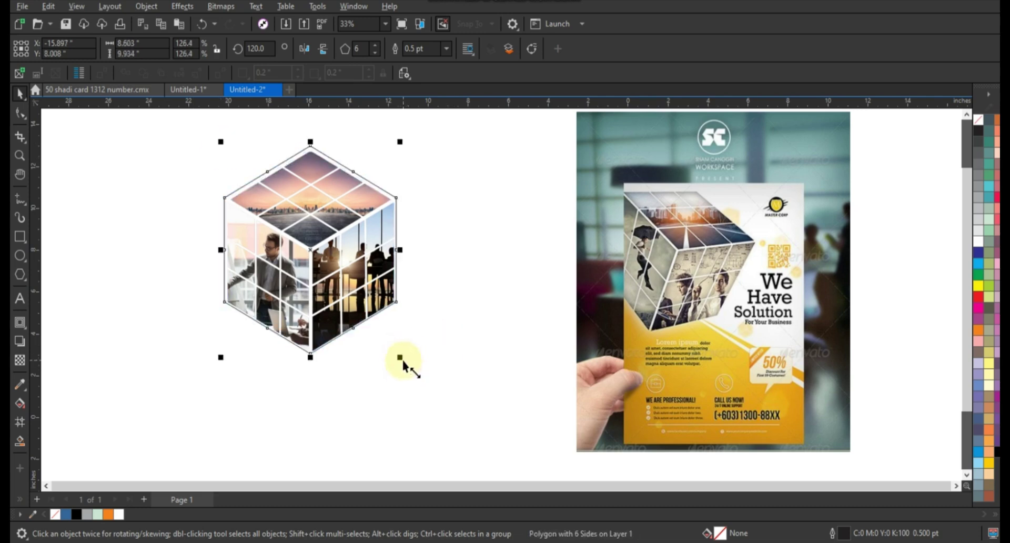
{"action": "left_click_drag", "start_coordinate": [402, 364], "coordinate": [403, 365]}
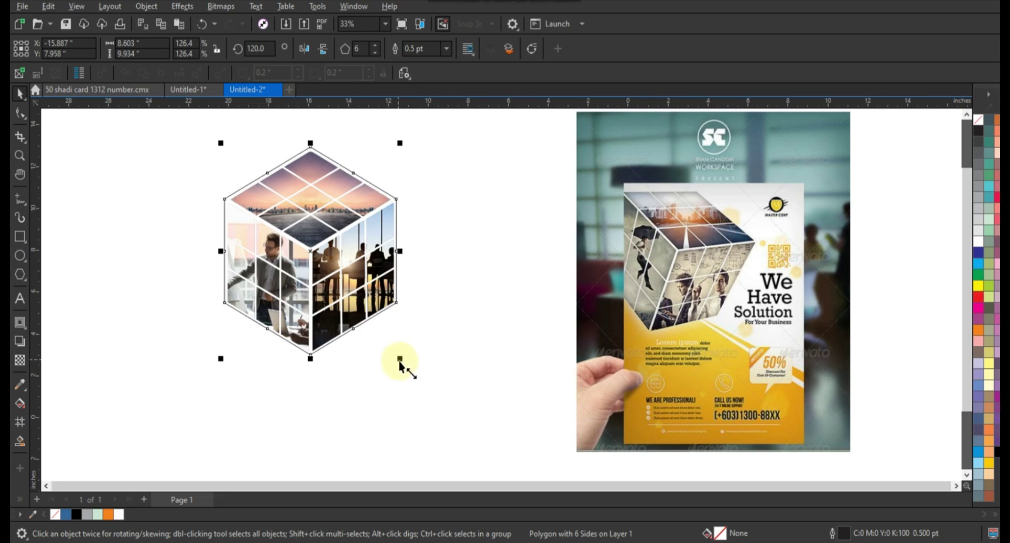
{"action": "left_click", "coordinate": [981, 245]}
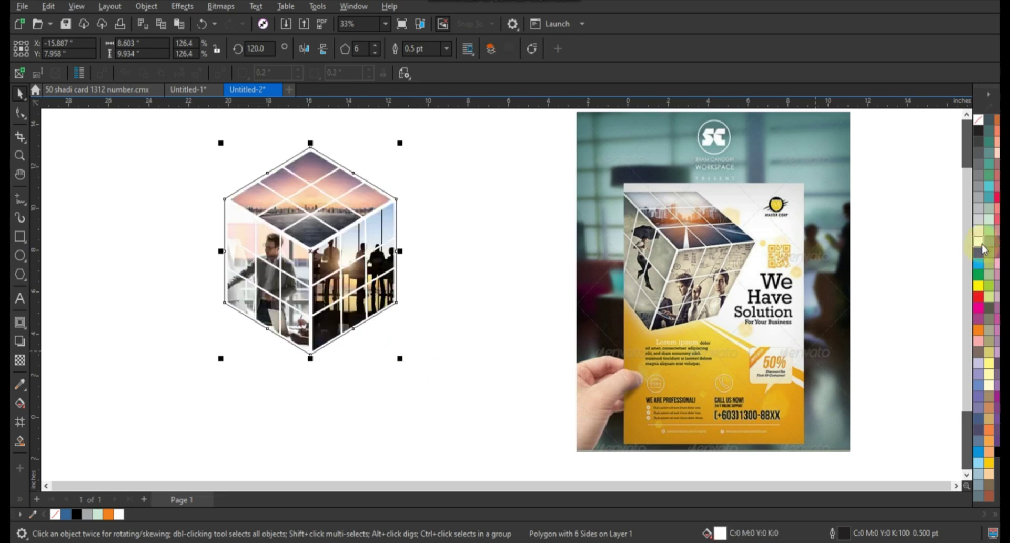
Give all cube pieces white outlines, group them with Ctrl+G, and move the group left.
{"action": "left_click", "coordinate": [155, 129]}
{"action": "left_click_drag", "start_coordinate": [155, 129], "coordinate": [443, 396]}
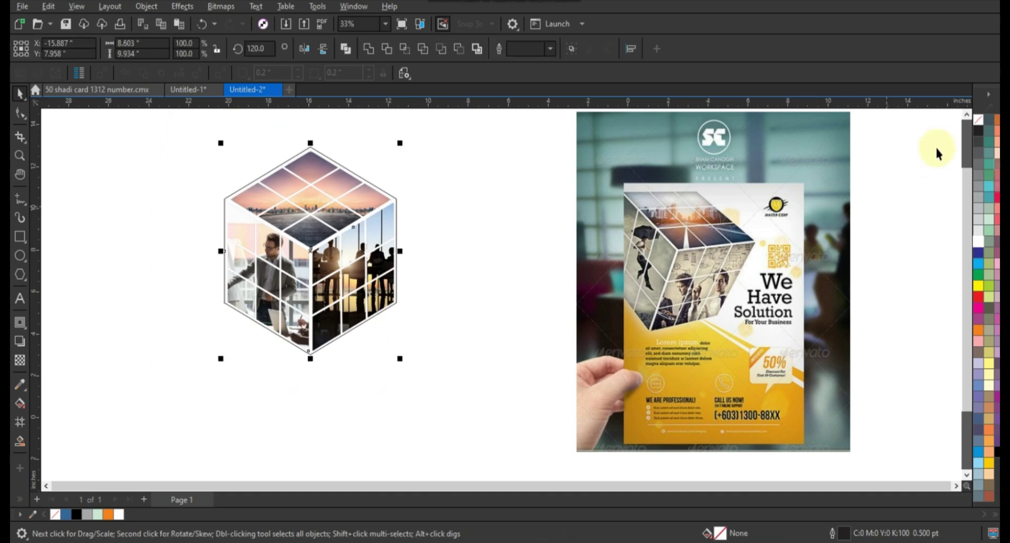
{"action": "right_click", "coordinate": [978, 122]}
{"action": "left_click", "coordinate": [960, 134]}
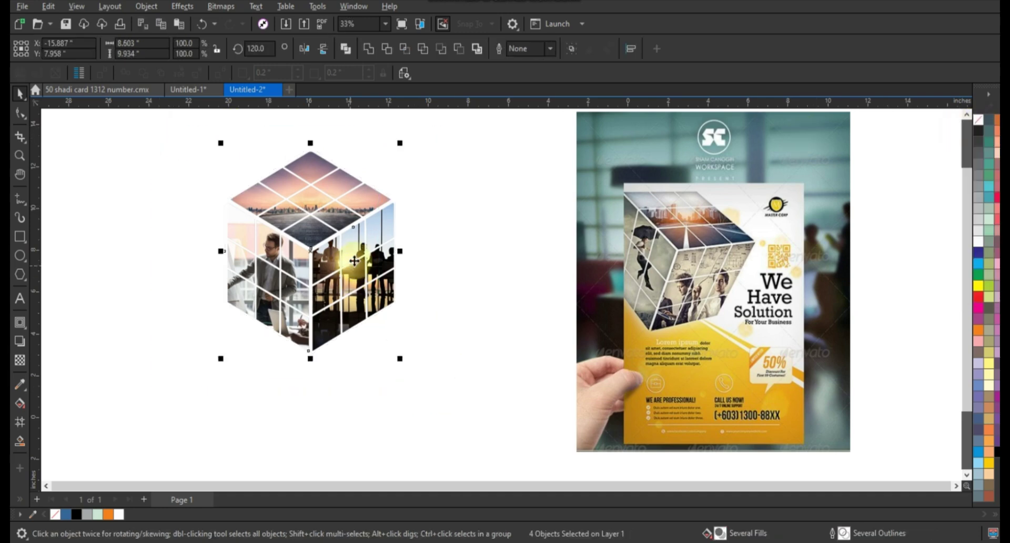
{"action": "key", "text": "ctrl+g"}
{"action": "left_click_drag", "start_coordinate": [355, 273], "coordinate": [233, 265]}
{"action": "scroll", "coordinate": [317, 289], "scroll_direction": "down", "scroll_amount": 1}
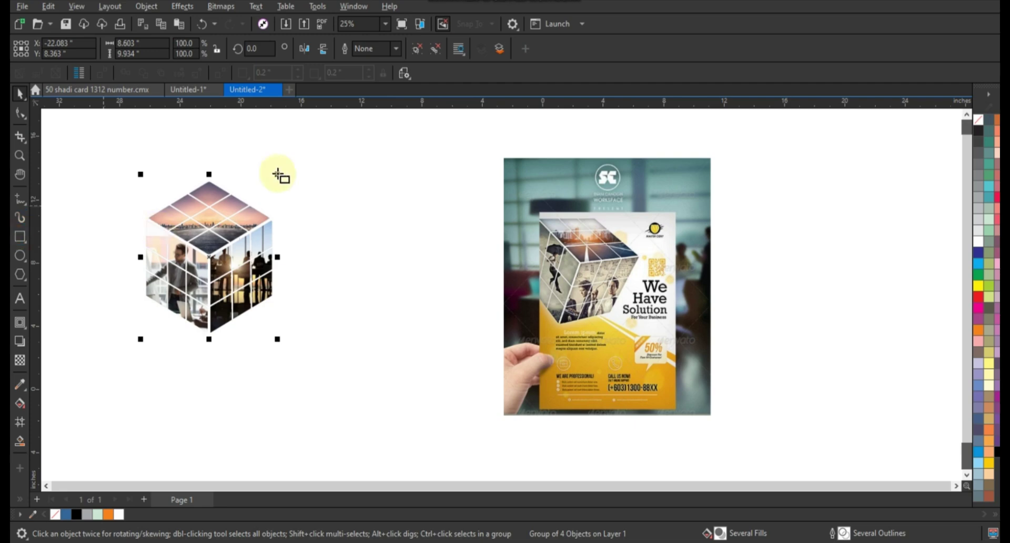
Draw a tall rectangle right of the cube and shift the cube further left.
{"action": "left_click_drag", "start_coordinate": [270, 154], "coordinate": [459, 436]}
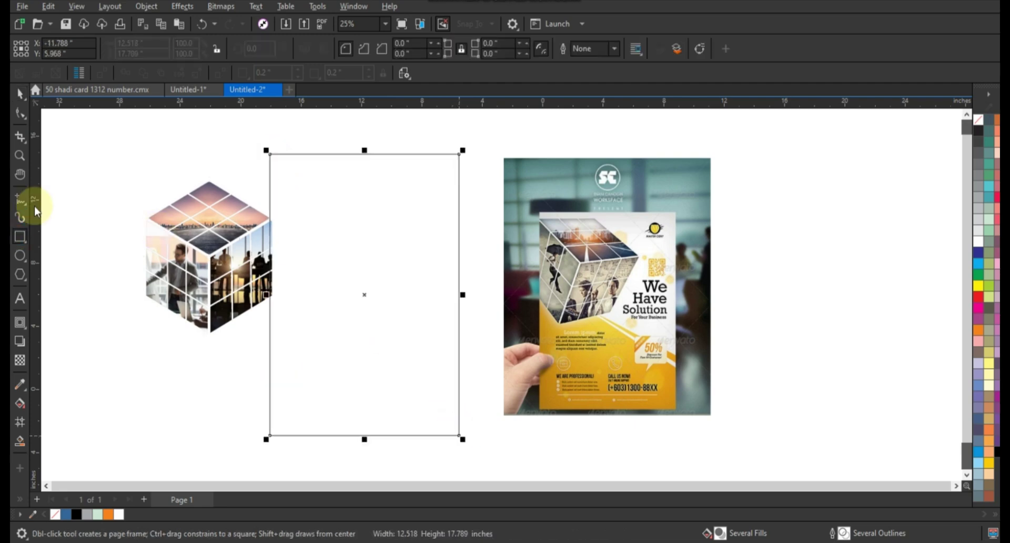
{"action": "left_click", "coordinate": [20, 94]}
{"action": "left_click_drag", "start_coordinate": [151, 314], "coordinate": [120, 314]}
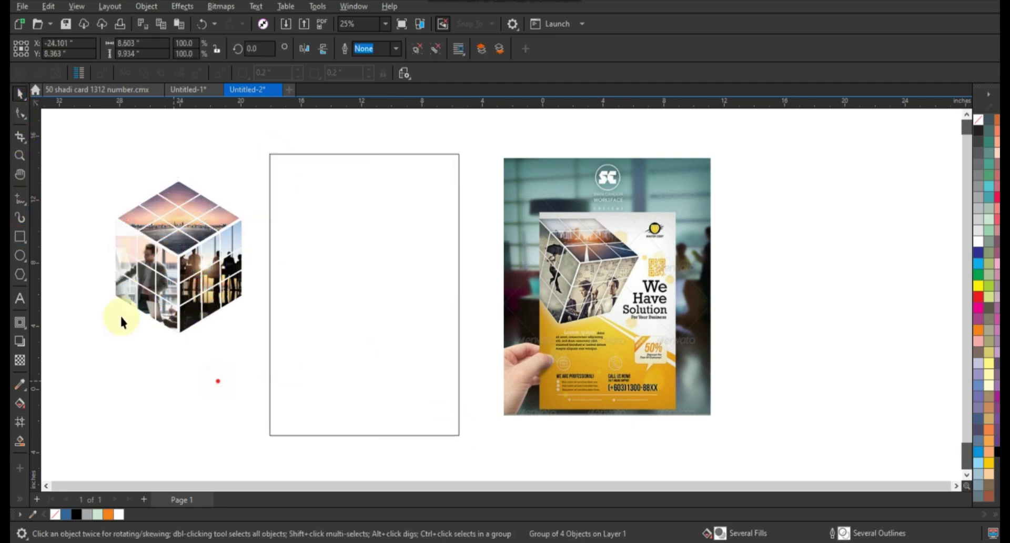
Draw two parallel diagonal freehand lines across the rectangle forming a thin stripe.
{"action": "left_click", "coordinate": [20, 199]}
{"action": "left_click", "coordinate": [265, 219]}
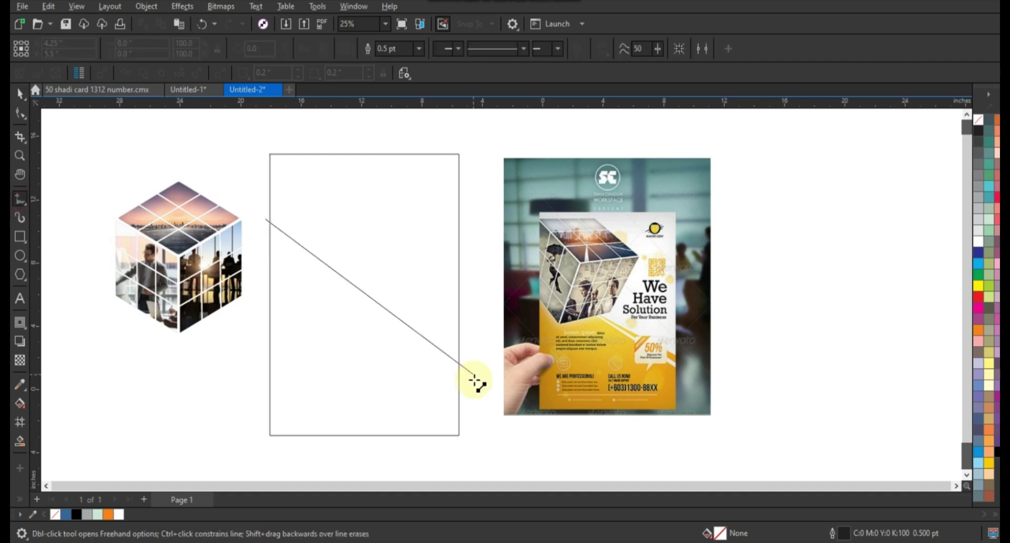
{"action": "left_click", "coordinate": [471, 388]}
{"action": "left_click", "coordinate": [468, 397]}
{"action": "left_click", "coordinate": [271, 233]}
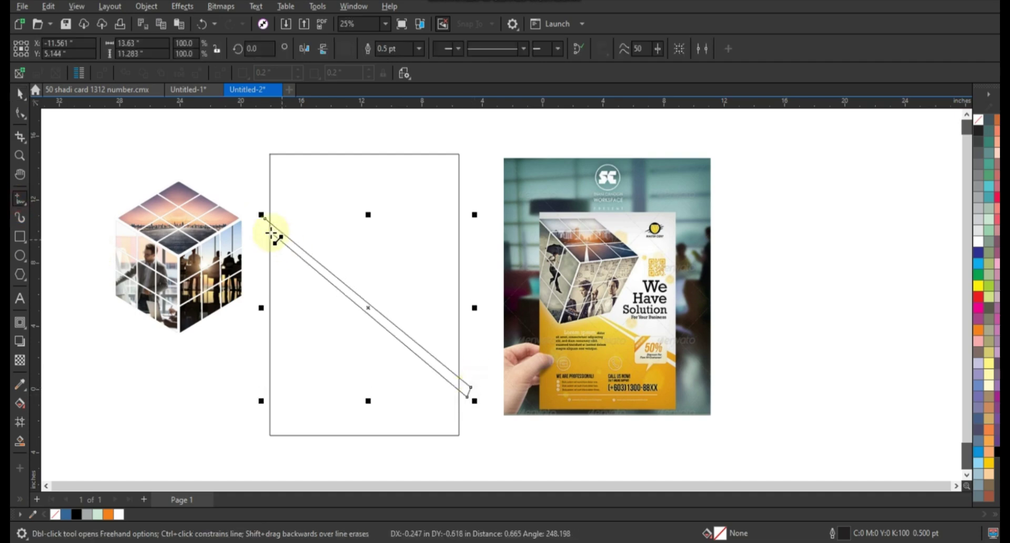
{"action": "left_click", "coordinate": [261, 212]}
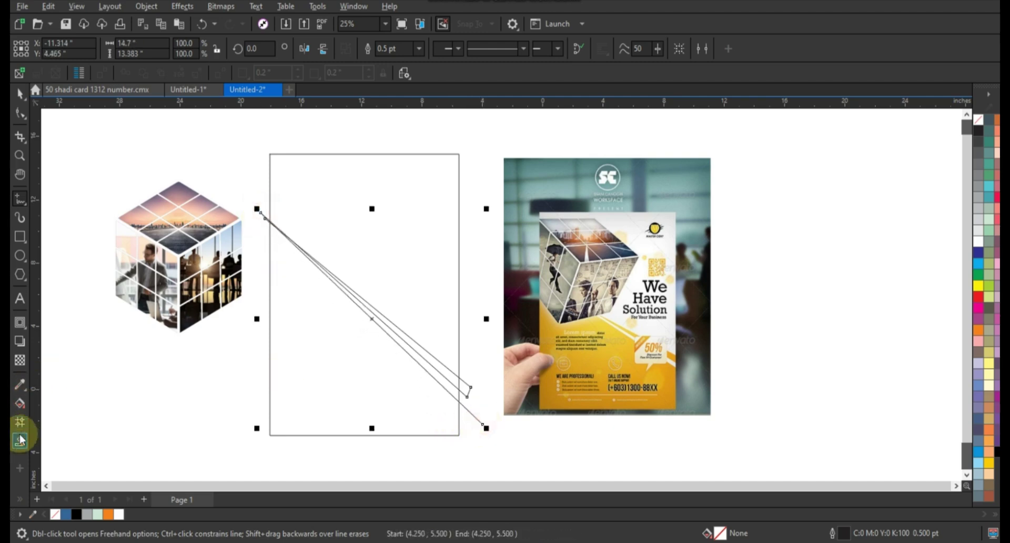
Smart Fill the lower-left triangle and thin sliver blue, delete the guide curve, and select both.
{"action": "left_click", "coordinate": [20, 440]}
{"action": "left_click", "coordinate": [378, 405]}
{"action": "left_click", "coordinate": [437, 367]}
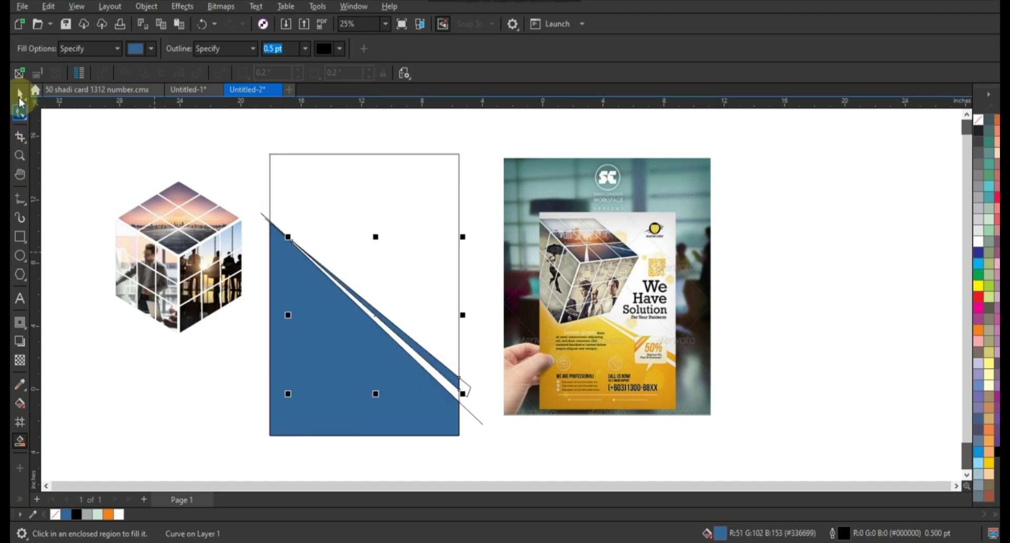
{"action": "left_click", "coordinate": [20, 94]}
{"action": "left_click", "coordinate": [265, 217]}
{"action": "key", "text": "Delete"}
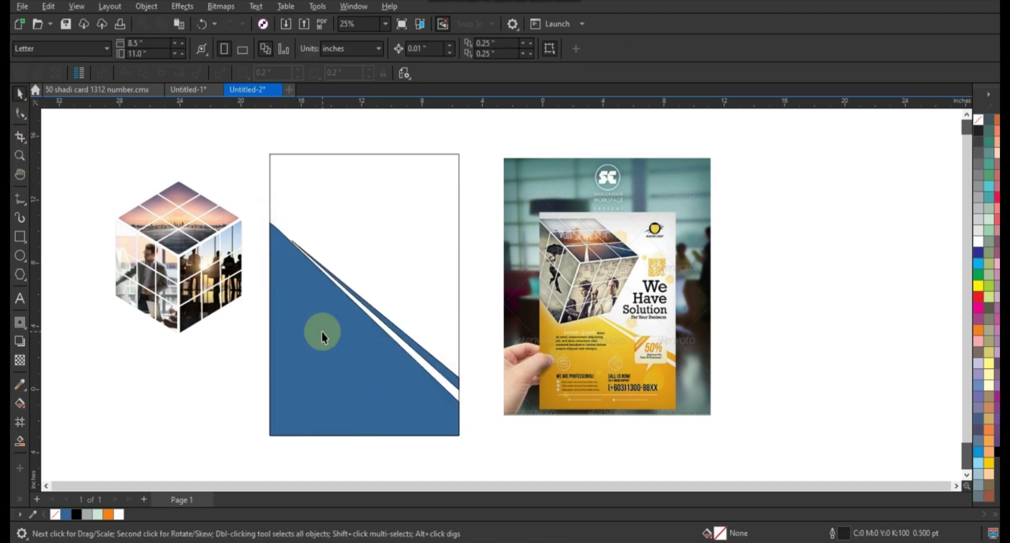
{"action": "left_click", "coordinate": [323, 334]}
{"action": "left_click", "coordinate": [438, 363], "text": "shift"}
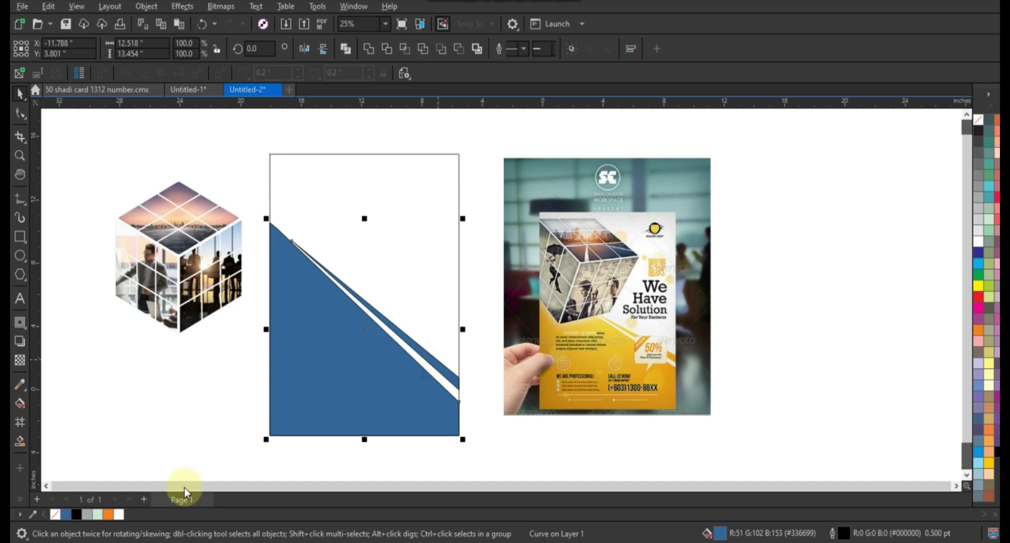
Fill the triangle and diagonal stripe with a linear gradient from orange at the bottom to yellow at the top.
{"action": "left_click", "coordinate": [108, 513]}
{"action": "key", "text": "g"}
{"action": "left_click_drag", "start_coordinate": [345, 396], "coordinate": [367, 291]}
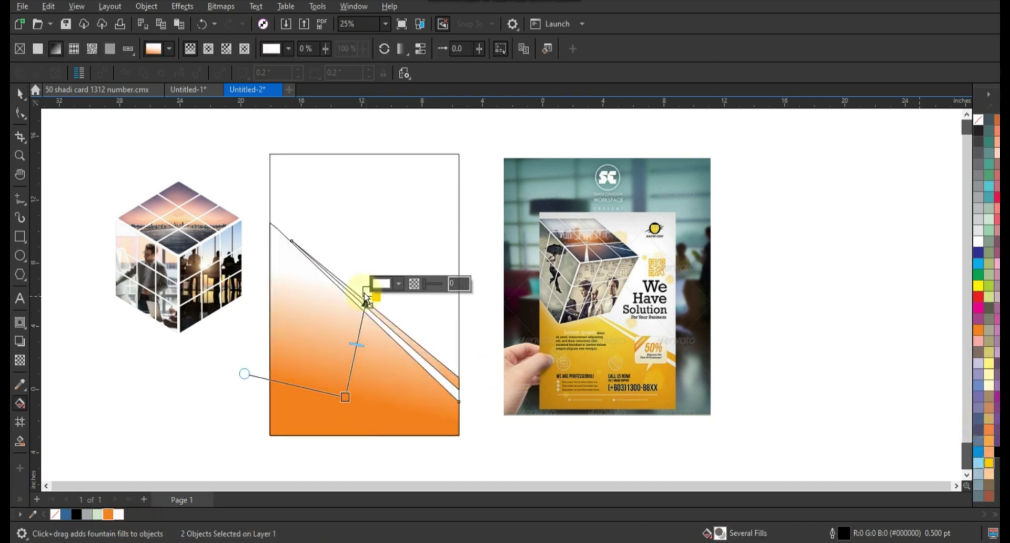
{"action": "left_click_drag", "start_coordinate": [365, 292], "coordinate": [364, 263]}
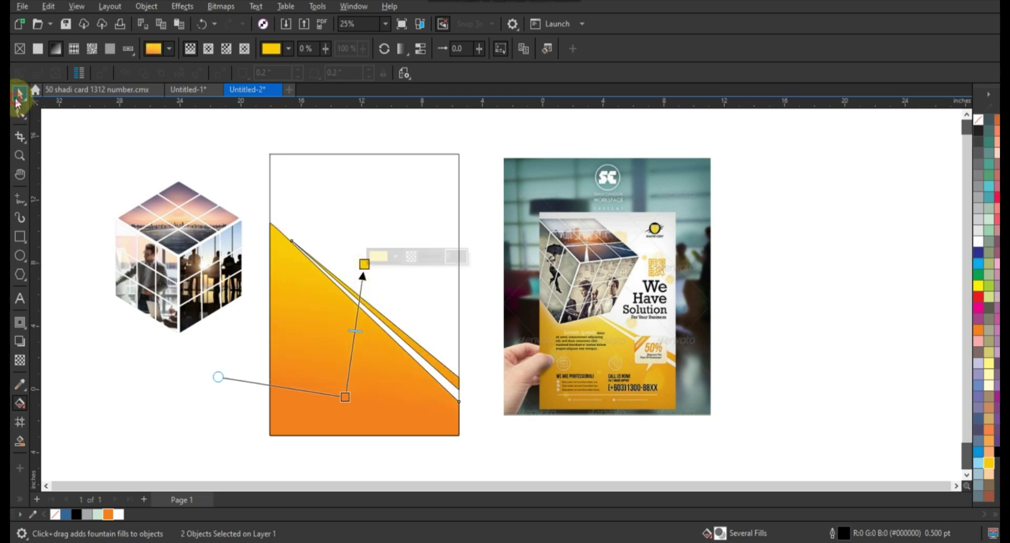
Deselect the gradient shapes and select the photo cube.
{"action": "left_click", "coordinate": [17, 98]}
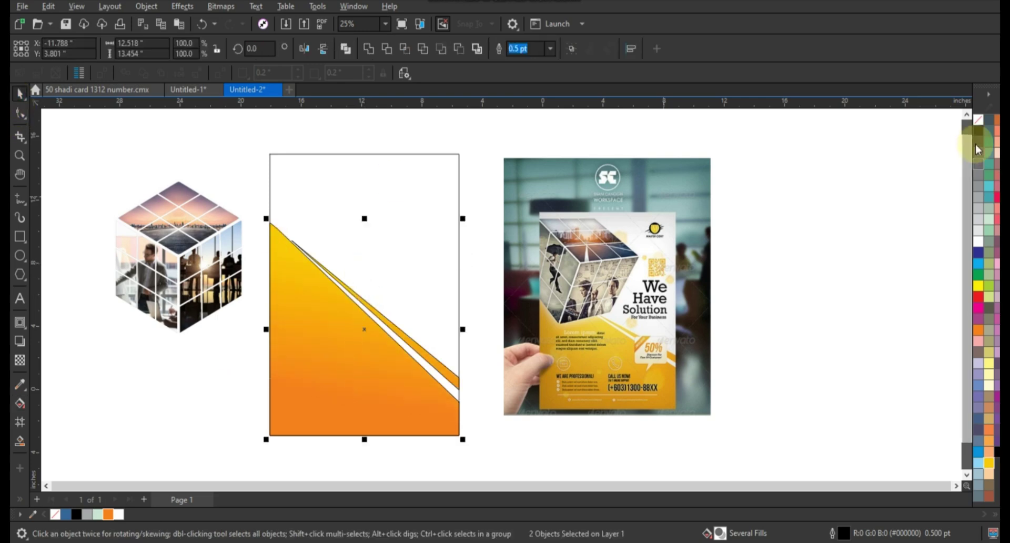
{"action": "left_click", "coordinate": [412, 243]}
{"action": "left_click_drag", "start_coordinate": [71, 158], "coordinate": [258, 340]}
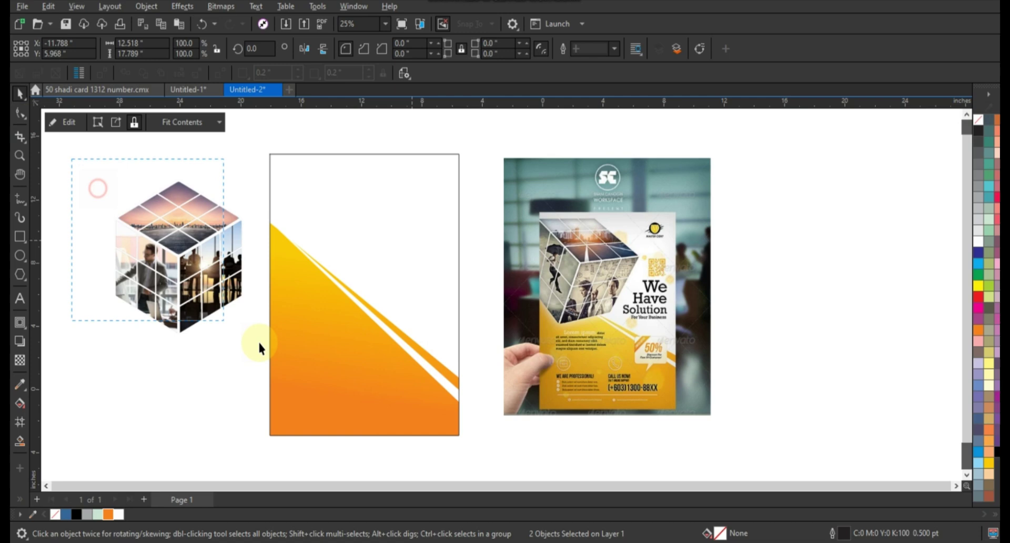
Tilt the cube to about 330°, move it onto the rectangle's top, and scale it to 111.4%.
{"action": "left_click", "coordinate": [219, 274]}
{"action": "left_click_drag", "start_coordinate": [248, 173], "coordinate": [257, 223]}
{"action": "left_click_drag", "start_coordinate": [181, 237], "coordinate": [302, 227]}
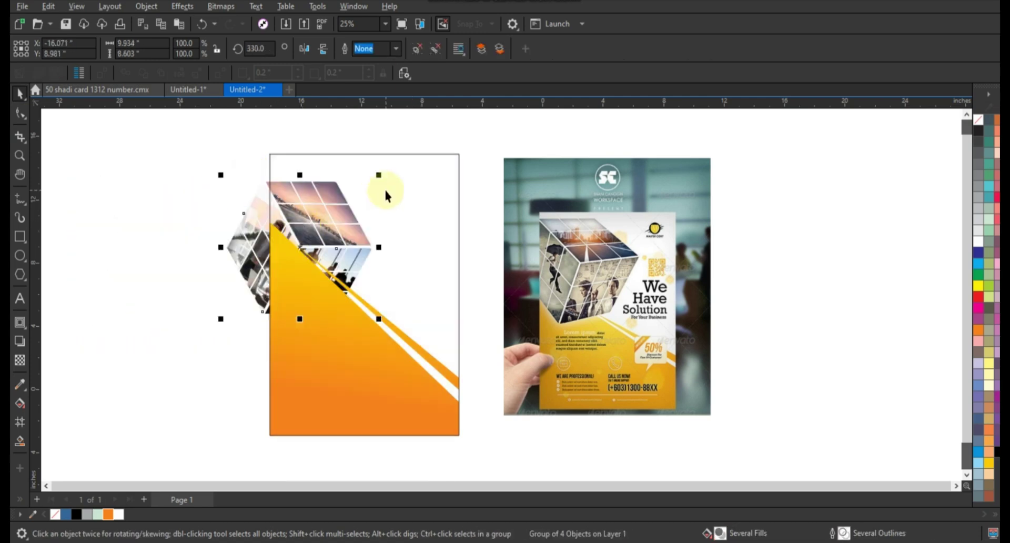
{"action": "mouse_move", "coordinate": [378, 175]}
{"action": "left_mouse_down"}
{"action": "mouse_move", "coordinate": [357, 229]}
{"action": "mouse_move", "coordinate": [340, 232]}
{"action": "left_mouse_up"}
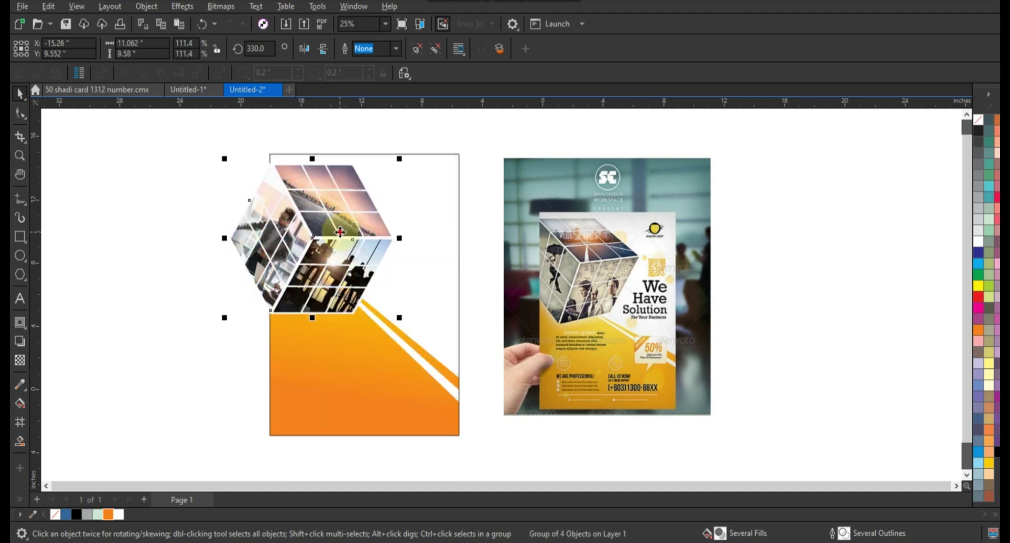
Rotate the cube further to about 338°, nudge its position, then deselect and review the layout.
{"action": "left_click", "coordinate": [341, 232]}
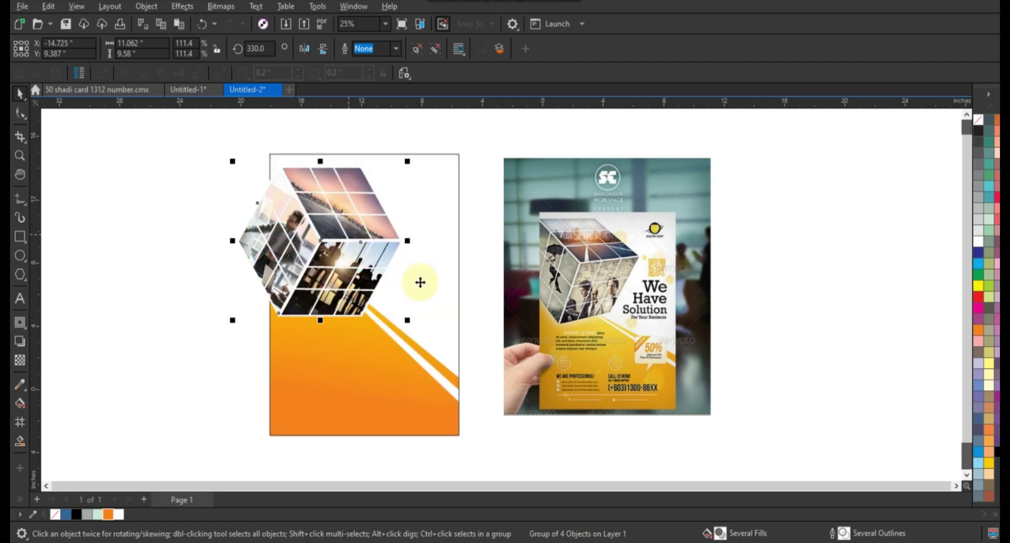
{"action": "left_click_drag", "start_coordinate": [414, 322], "coordinate": [417, 309]}
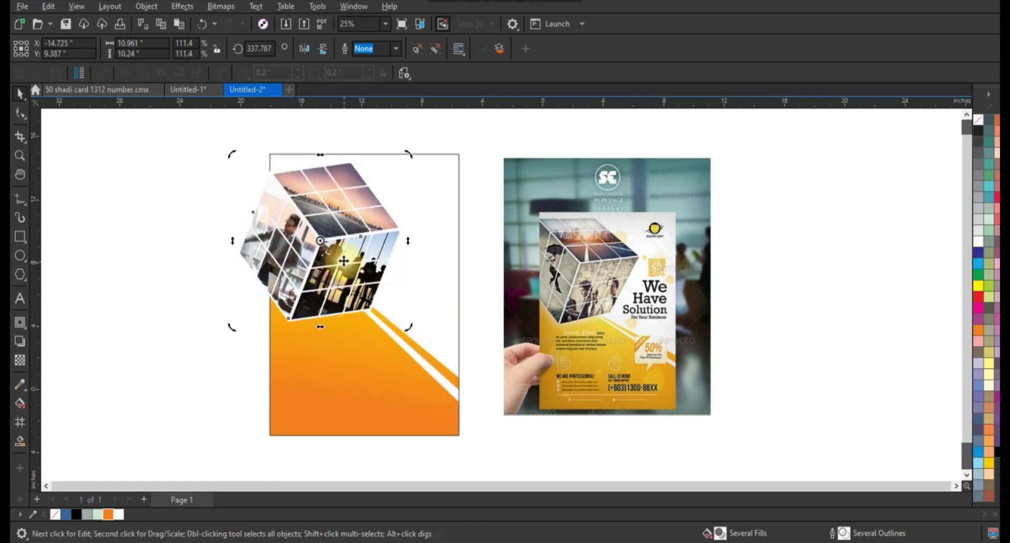
{"action": "left_click_drag", "start_coordinate": [349, 262], "coordinate": [348, 267]}
{"action": "left_click", "coordinate": [244, 282]}
{"action": "scroll", "coordinate": [449, 305], "scroll_direction": "down", "scroll_amount": 1}
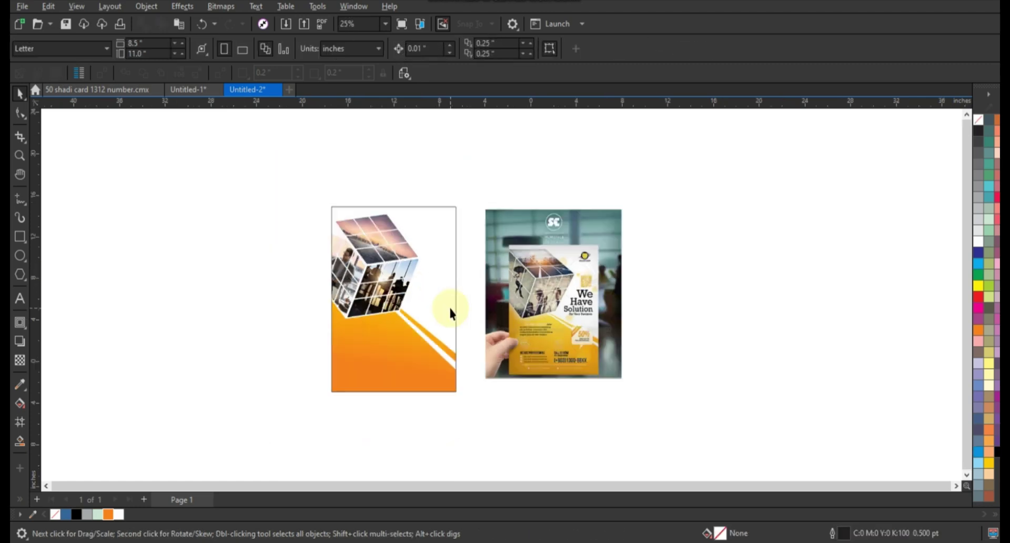
{"action": "scroll", "coordinate": [447, 313], "scroll_direction": "up", "scroll_amount": 1}
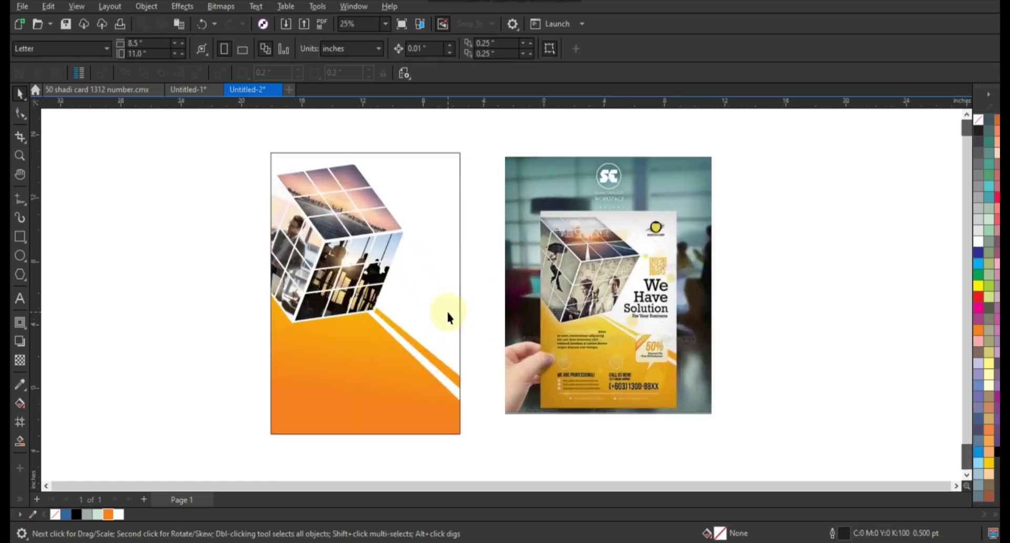
{"action": "scroll", "coordinate": [446, 310], "scroll_direction": "up", "scroll_amount": 1}
{"action": "scroll", "coordinate": [446, 310], "scroll_direction": "down", "scroll_amount": 1}
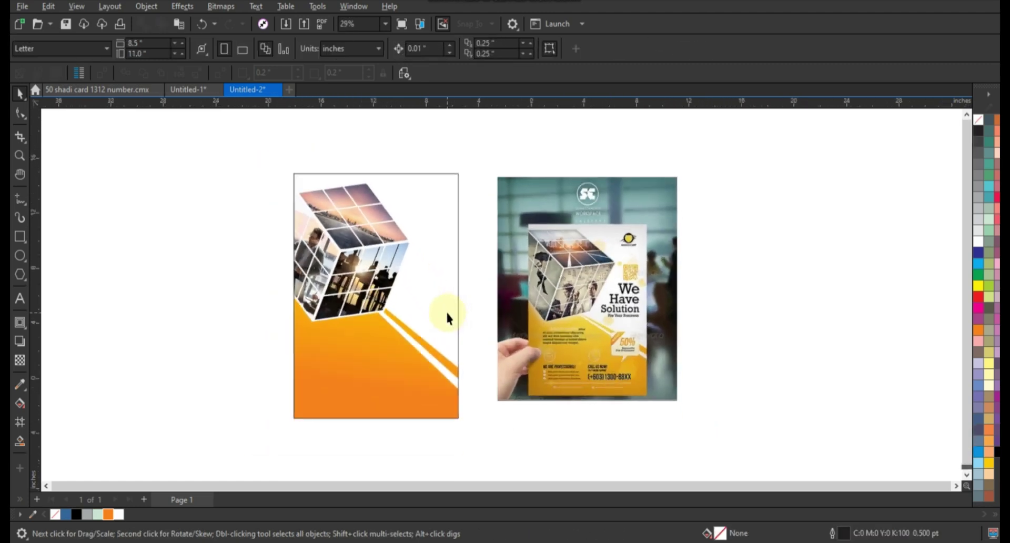